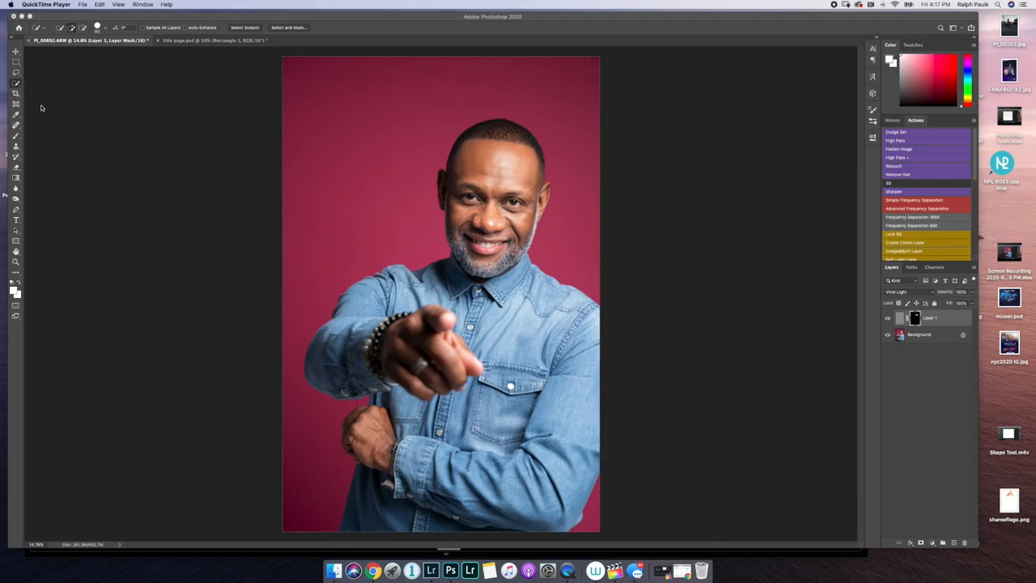
Select the entire image and subtract the magenta backdrop around the man using the Quick Selection tool.
left_click(17, 83)
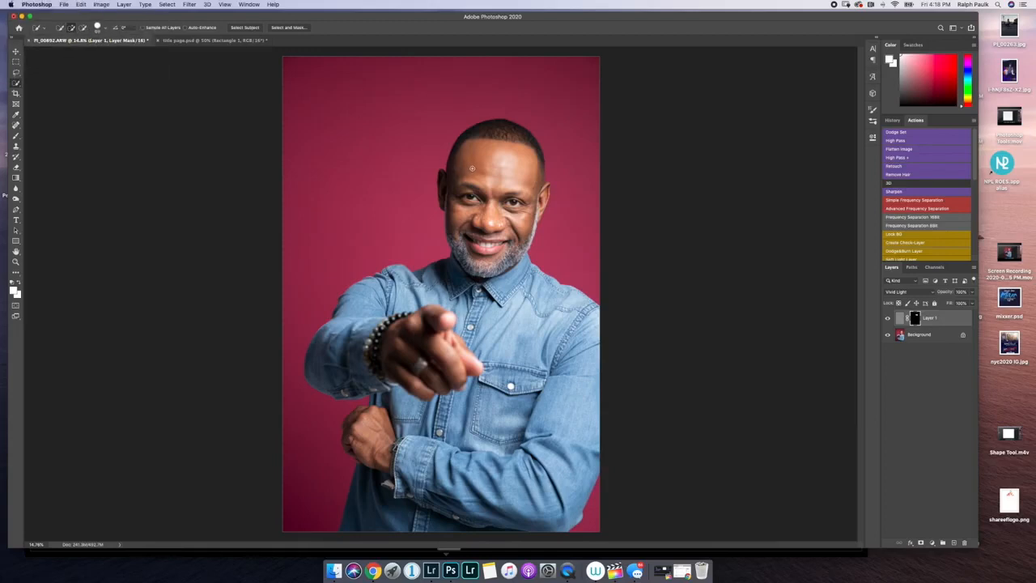
mouse_move(480, 161)
left_mouse_down()
mouse_move(499, 135)
mouse_move(473, 145)
mouse_move(481, 128)
mouse_move(508, 130)
mouse_move(513, 148)
mouse_move(533, 151)
mouse_move(534, 217)
mouse_move(449, 196)
mouse_move(477, 250)
left_mouse_up()
mouse_move(350, 356)
left_mouse_down()
mouse_move(340, 344)
mouse_move(433, 284)
left_mouse_up()
key("super+a")
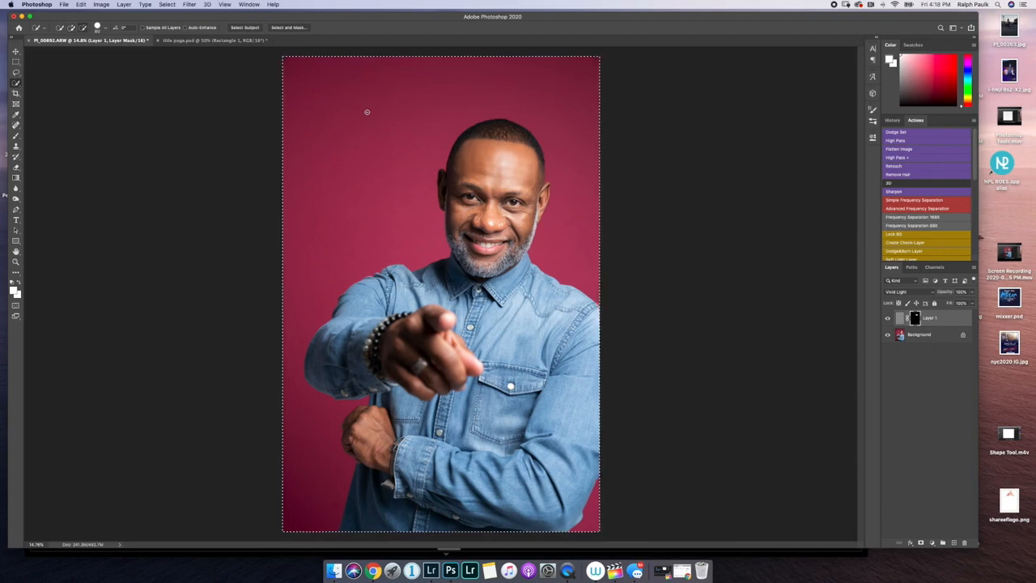
mouse_move(364, 113)
left_mouse_down()
mouse_move(354, 167)
mouse_move(339, 179)
mouse_move(345, 70)
mouse_move(313, 52)
mouse_move(294, 116)
mouse_move(316, 208)
mouse_move(294, 248)
mouse_move(310, 254)
mouse_move(349, 207)
mouse_move(414, 53)
mouse_move(392, 155)
mouse_move(346, 191)
mouse_move(261, 301)
mouse_move(290, 296)
mouse_move(279, 332)
mouse_move(299, 368)
mouse_move(310, 483)
left_mouse_up()
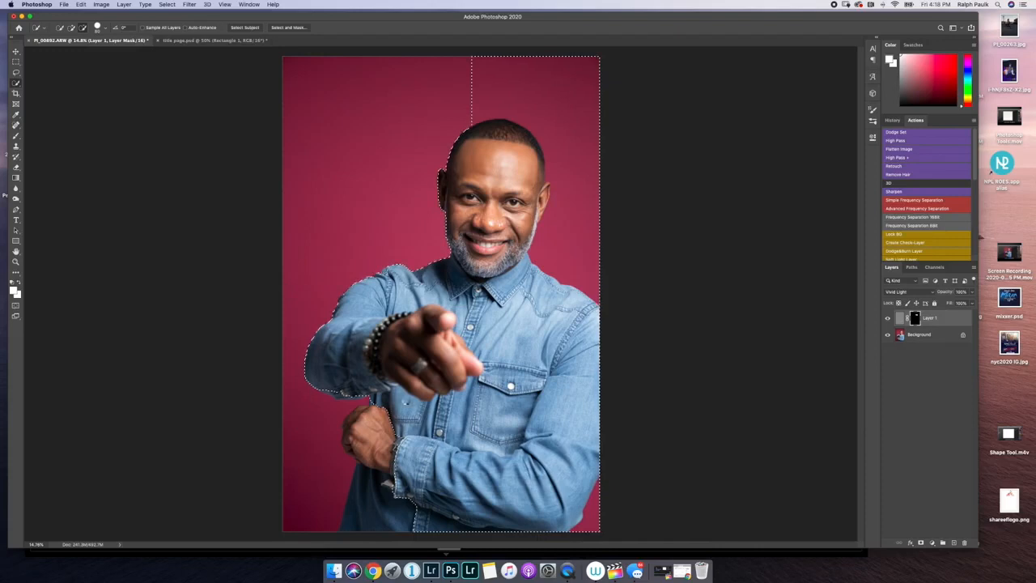
left_click_drag(543, 93, 573, 197)
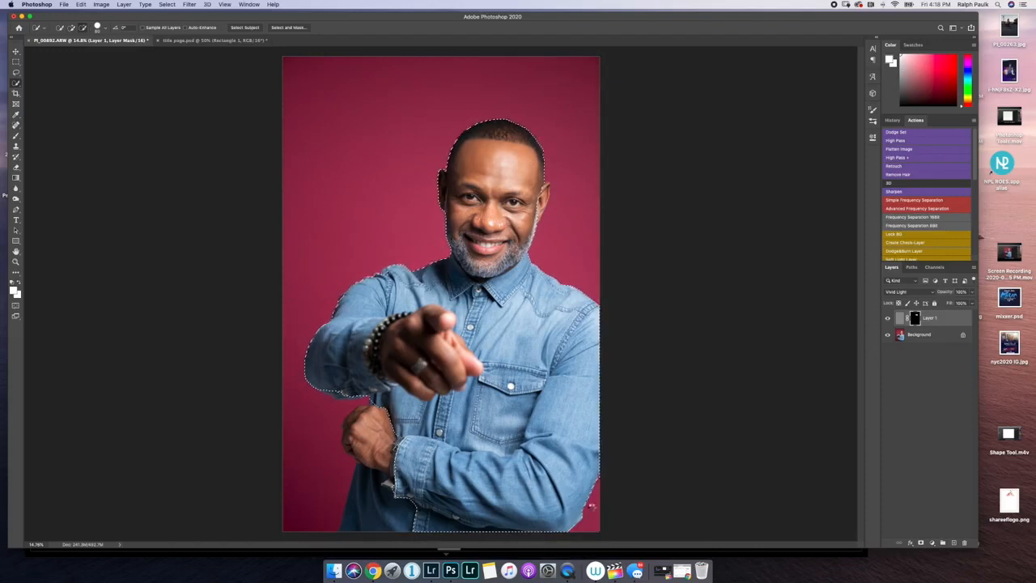
left_click(543, 198)
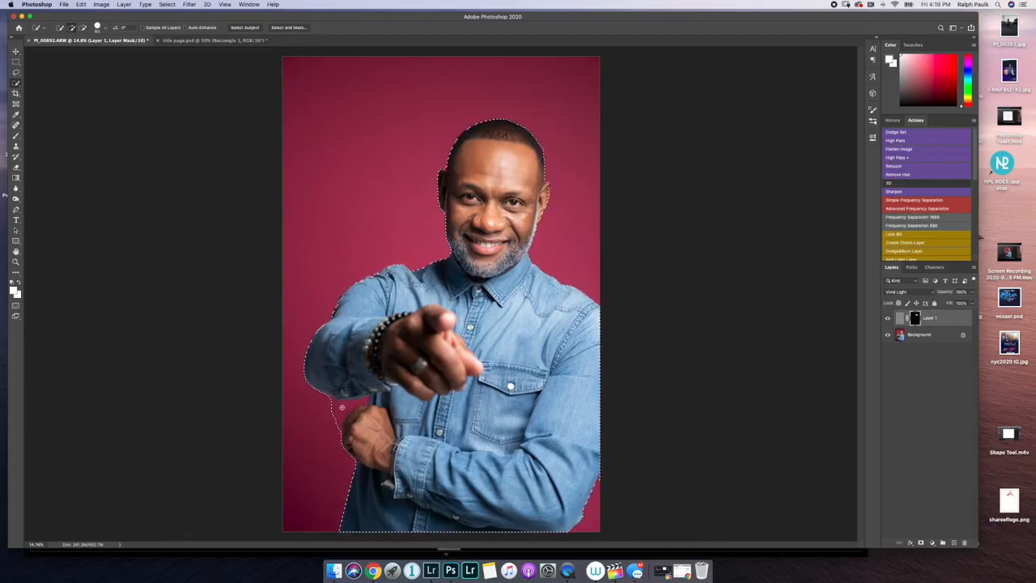
Subtract the backdrop between the pointing arm's sleeve and the lower fist from the selection.
scroll(341, 407, "up", 1)
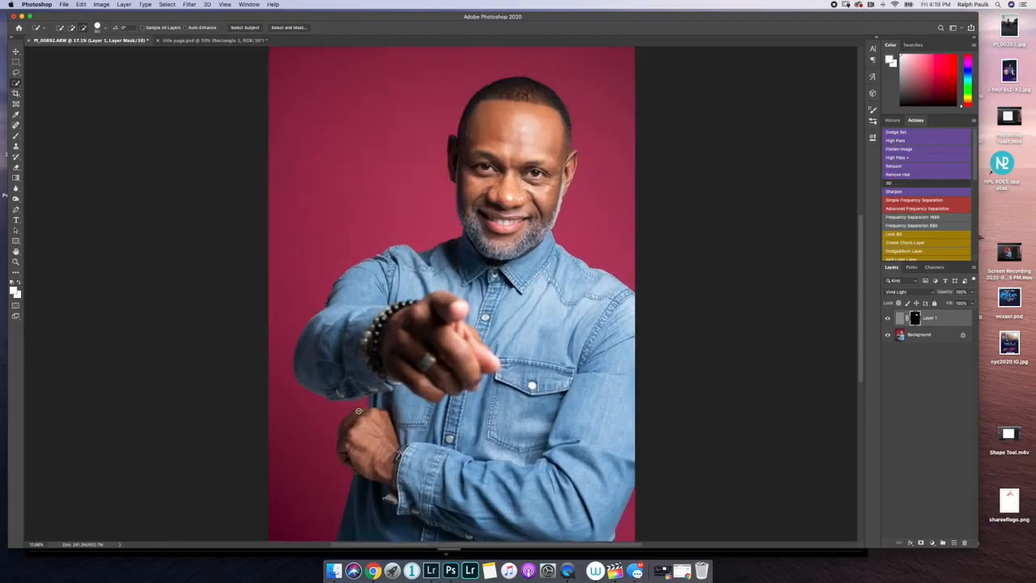
scroll(358, 411, "up", 2)
scroll(357, 411, "up", 3)
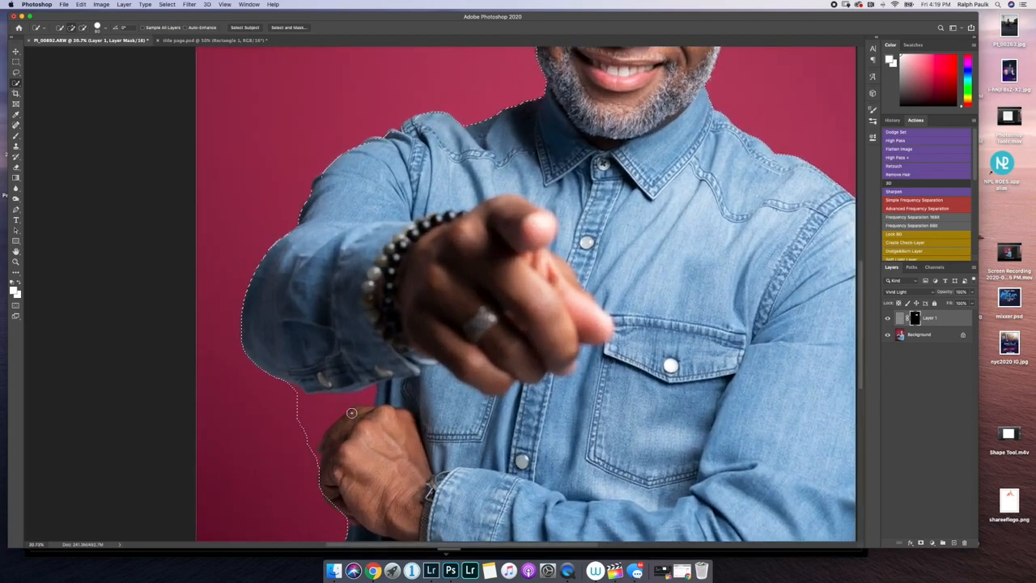
scroll(347, 401, "down", 3)
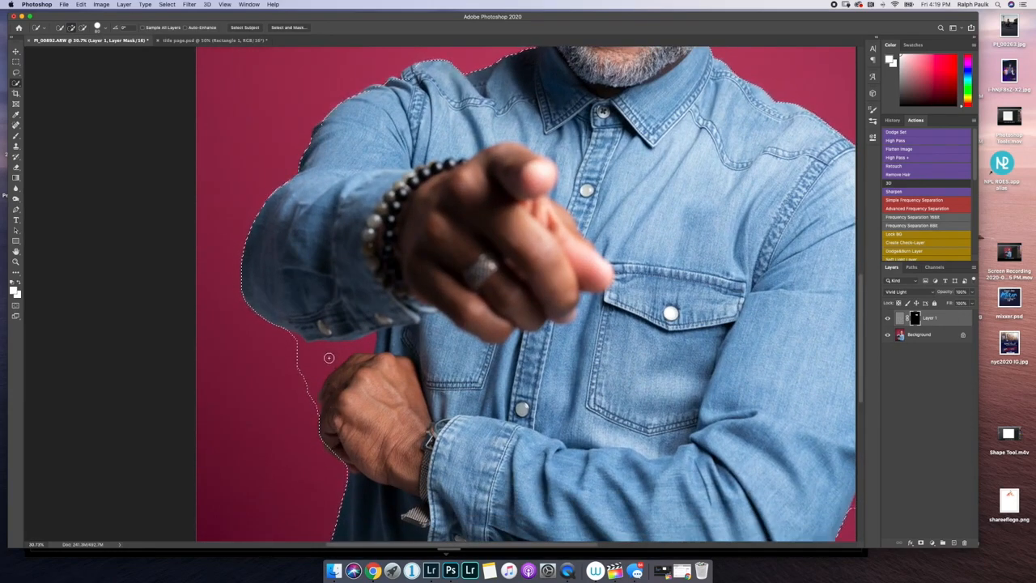
key("alt")
key("alt")
key("alt")
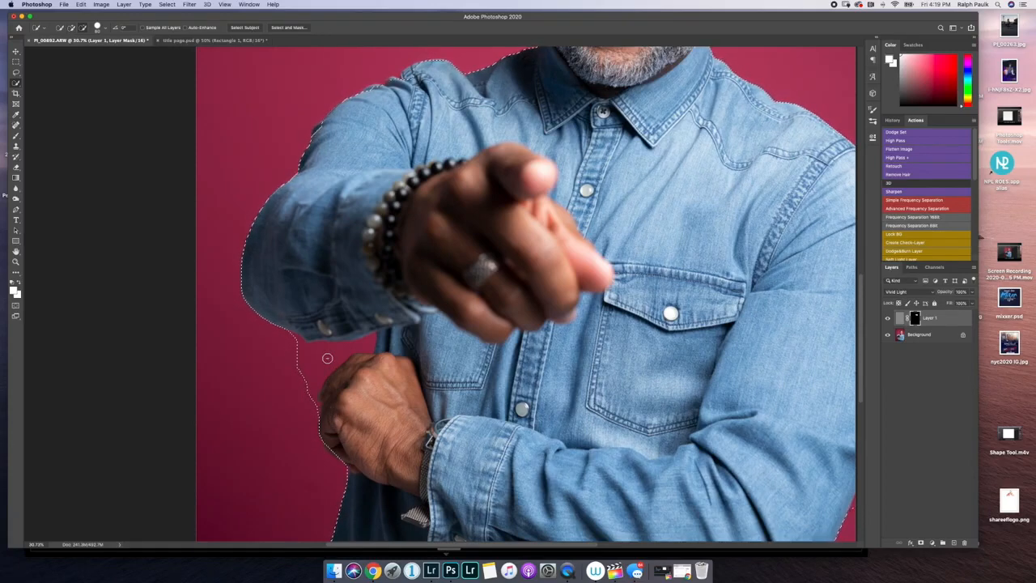
left_click(327, 358, "alt")
left_click(318, 357, "alt")
left_click(351, 353, "alt")
left_click(360, 343, "alt")
left_click(349, 345, "alt")
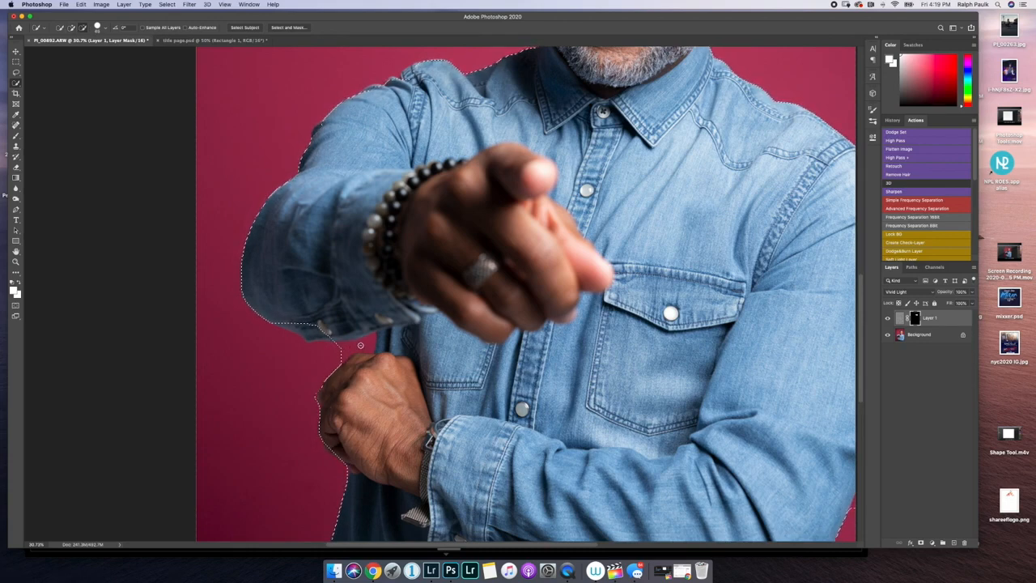
Refine the selection in the gap above the fist, keeping the sleeve's lower edge selected and the remaining backdrop excluded.
left_click(360, 345)
left_click(364, 343, "alt")
left_click_drag(369, 341, 371, 339)
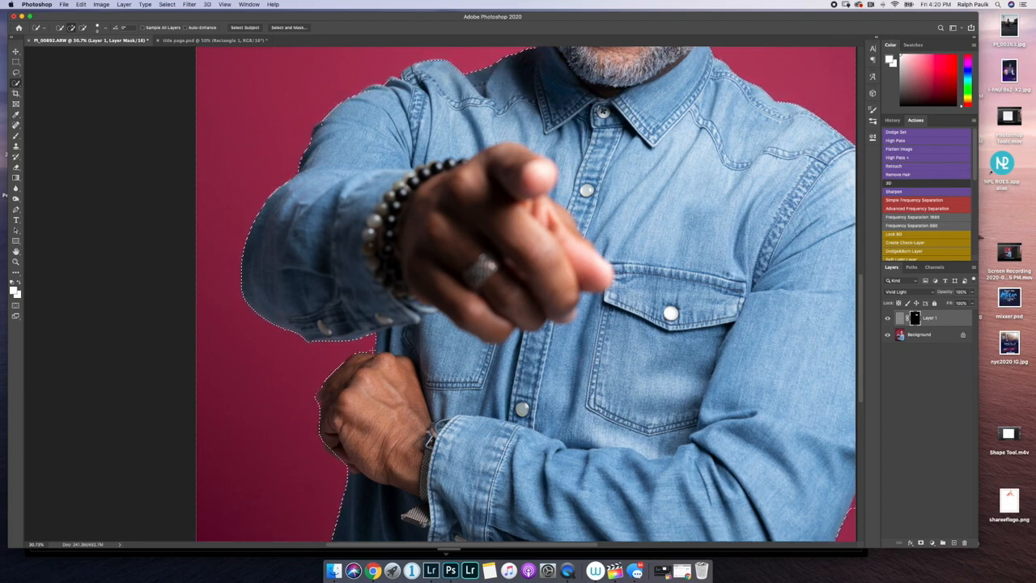
left_click(72, 30)
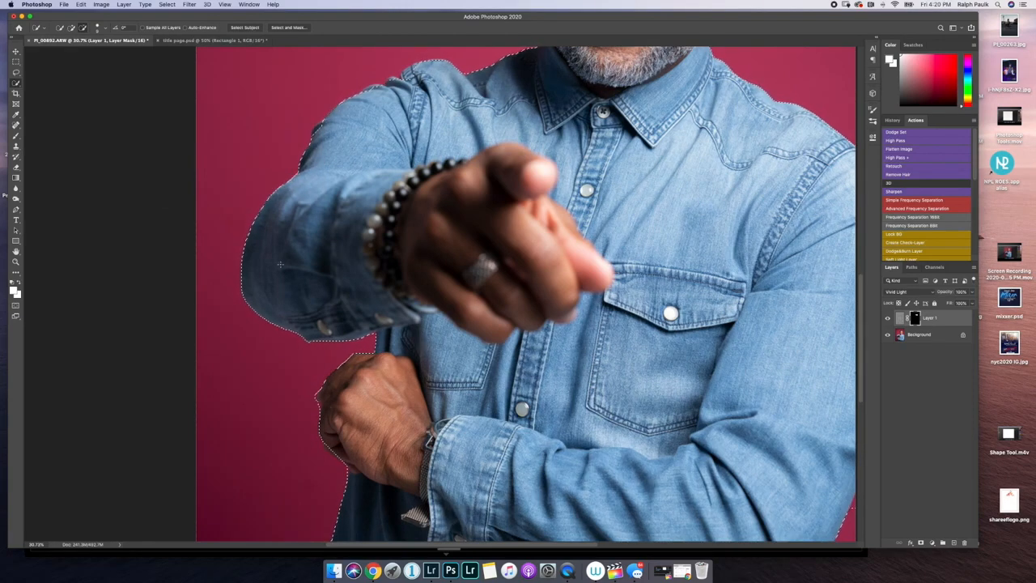
left_click(71, 28)
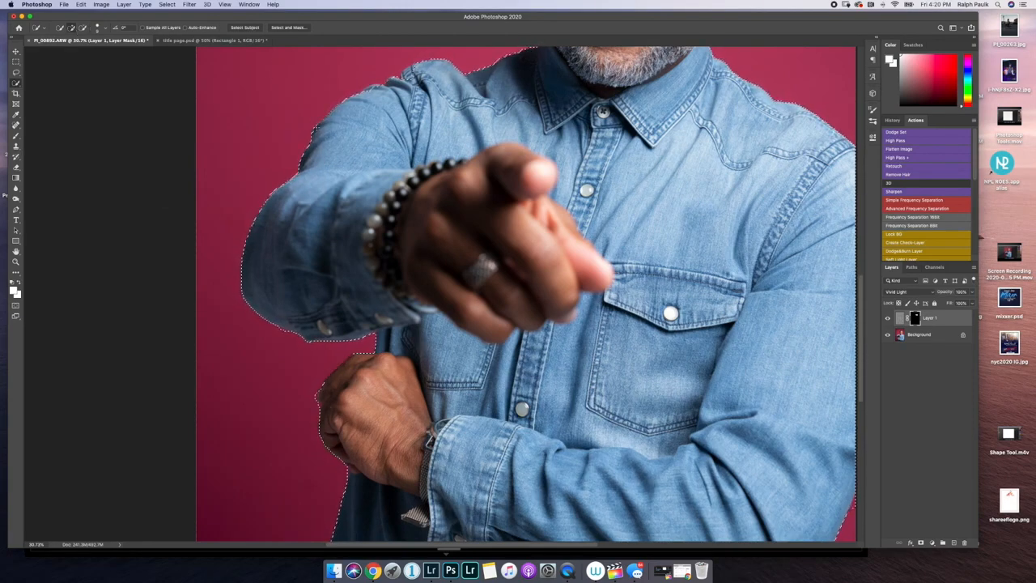
Check the selection outline around the whole figure and trim it at the image edge beside the bent elbow.
scroll(467, 252, "down", 3)
scroll(585, 307, "down", 4)
scroll(585, 307, "up", 2)
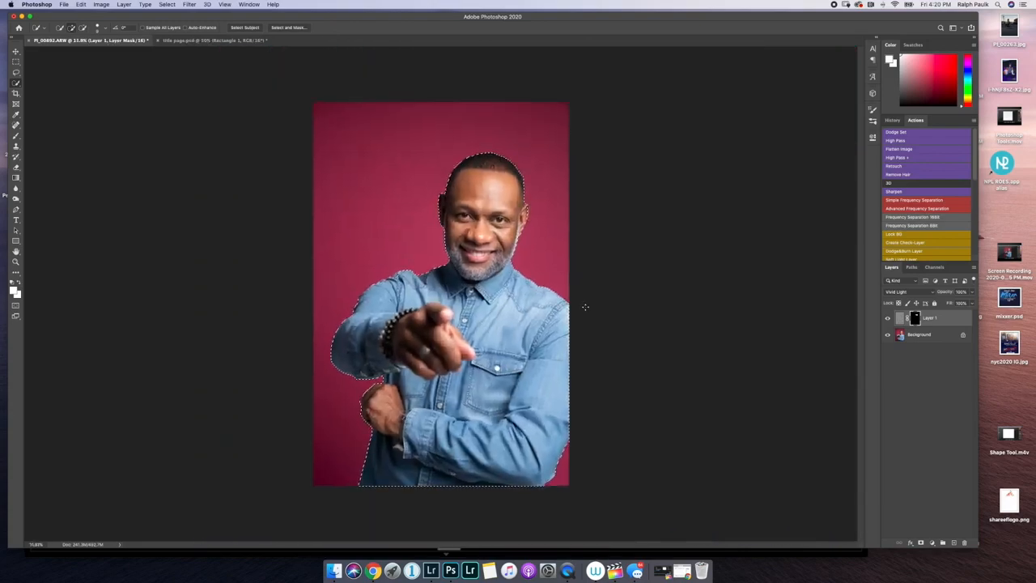
scroll(557, 252, "up", 5)
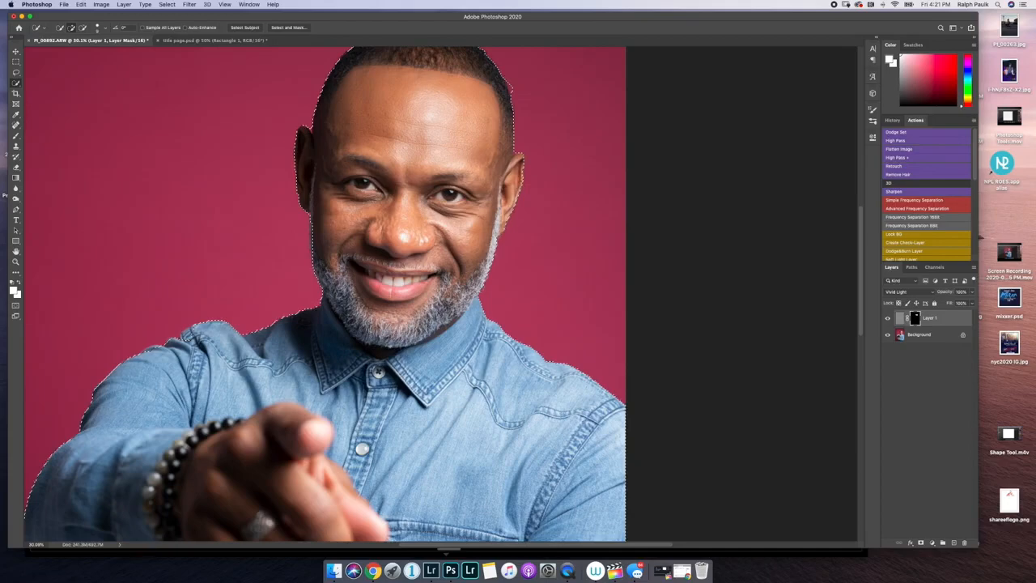
scroll(324, 292, "down", 5)
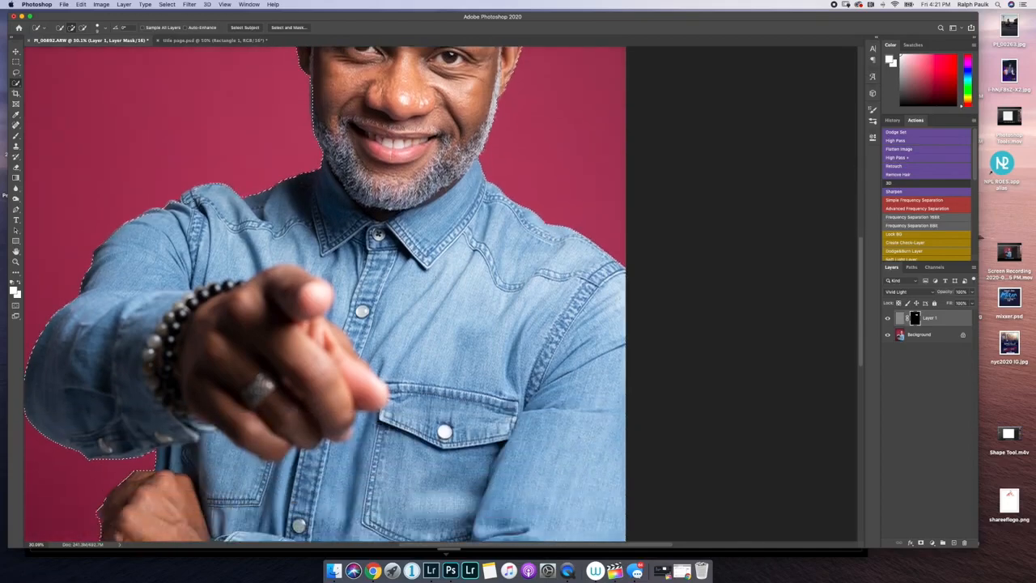
scroll(323, 291, "down", 8)
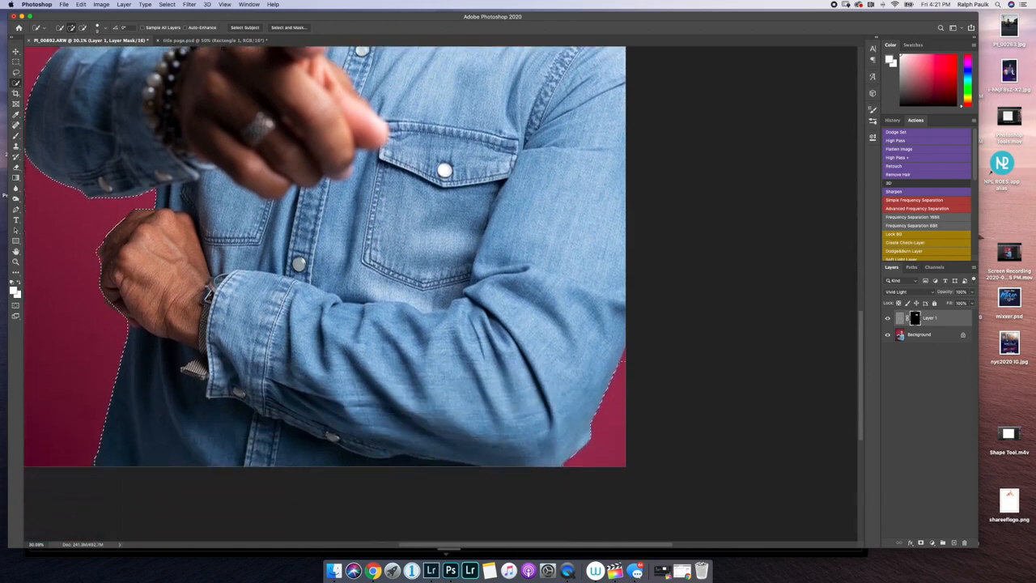
scroll(634, 387, "up", 2)
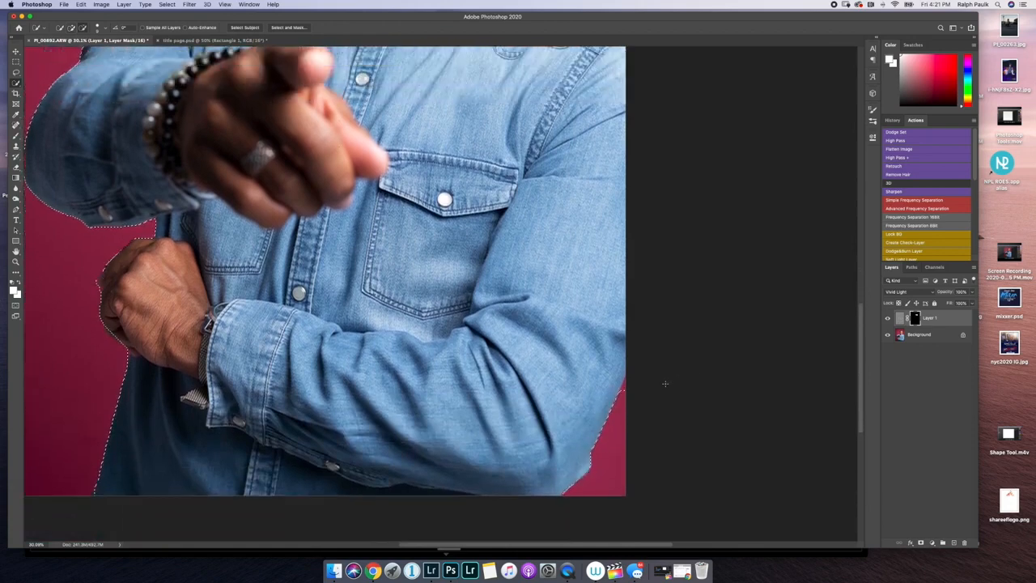
left_click(624, 385, "alt")
scroll(637, 362, "down", 1)
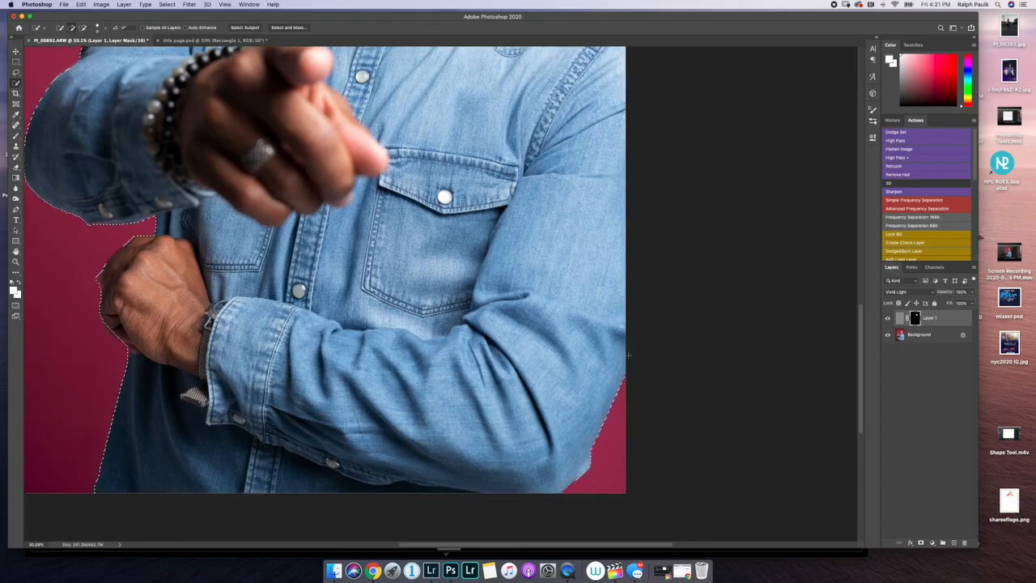
Subtract the backdrop slivers around the fist's protruding knuckle so the selection follows the hand's outer edge.
scroll(637, 362, "up", 5)
scroll(637, 362, "down", 4)
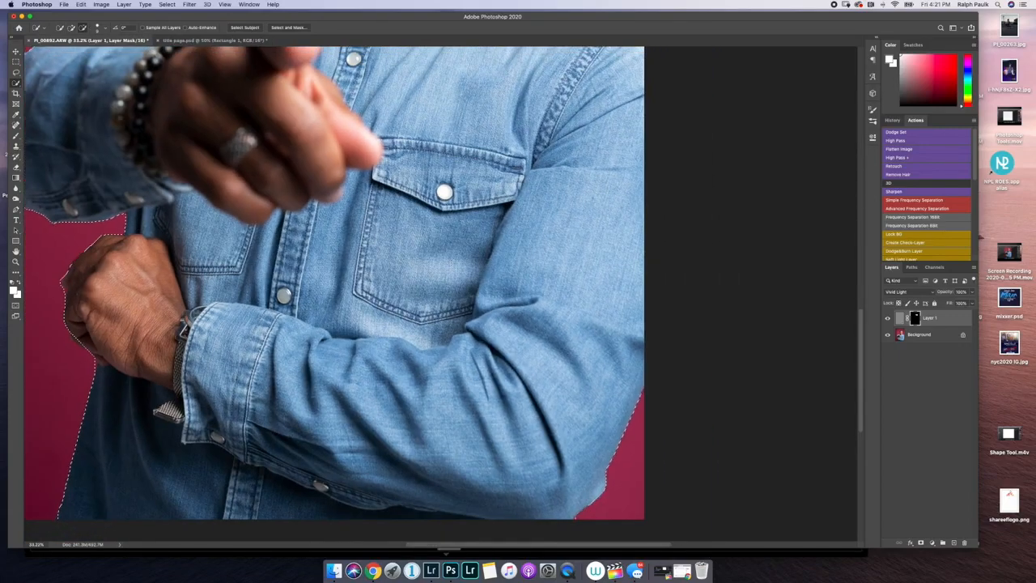
scroll(437, 267, "down", 2)
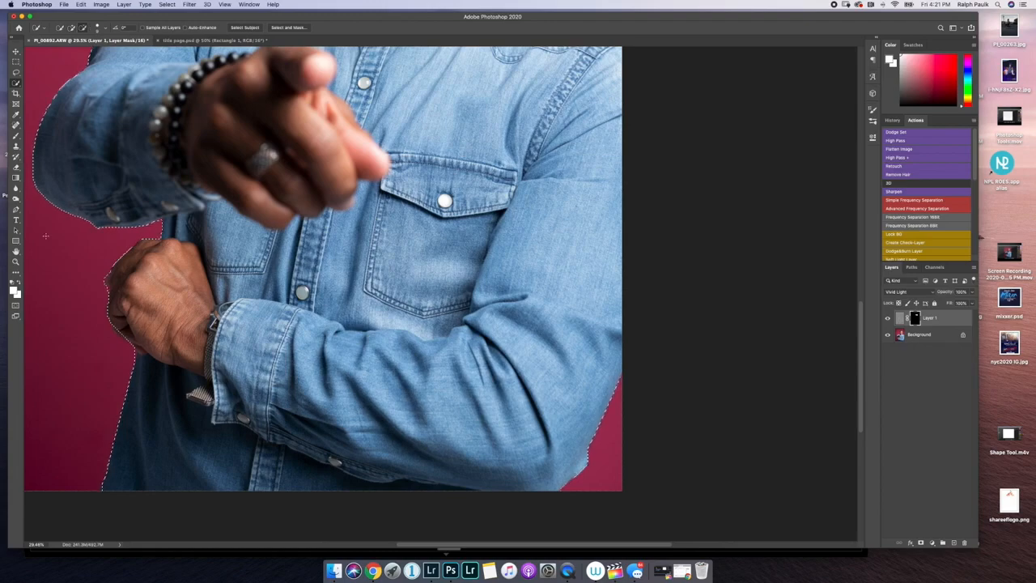
scroll(51, 237, "up", 8)
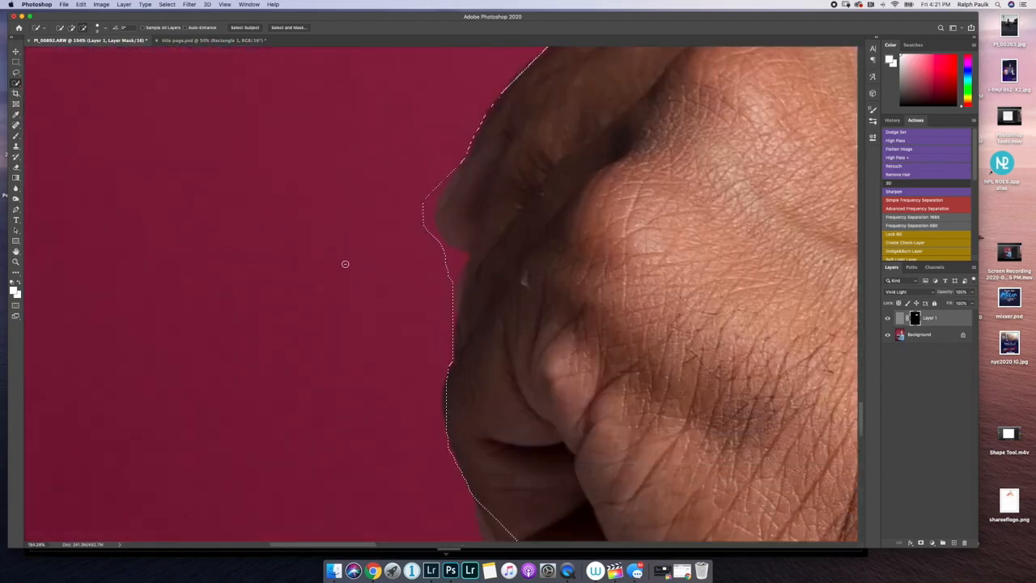
left_click(461, 261, "alt")
left_click(463, 260, "alt")
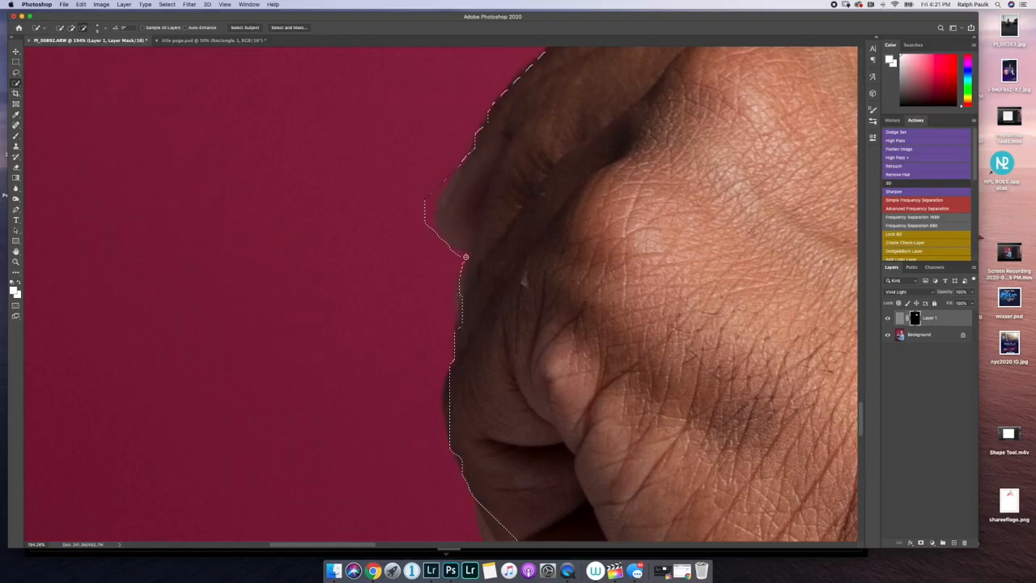
left_click(429, 219, "alt")
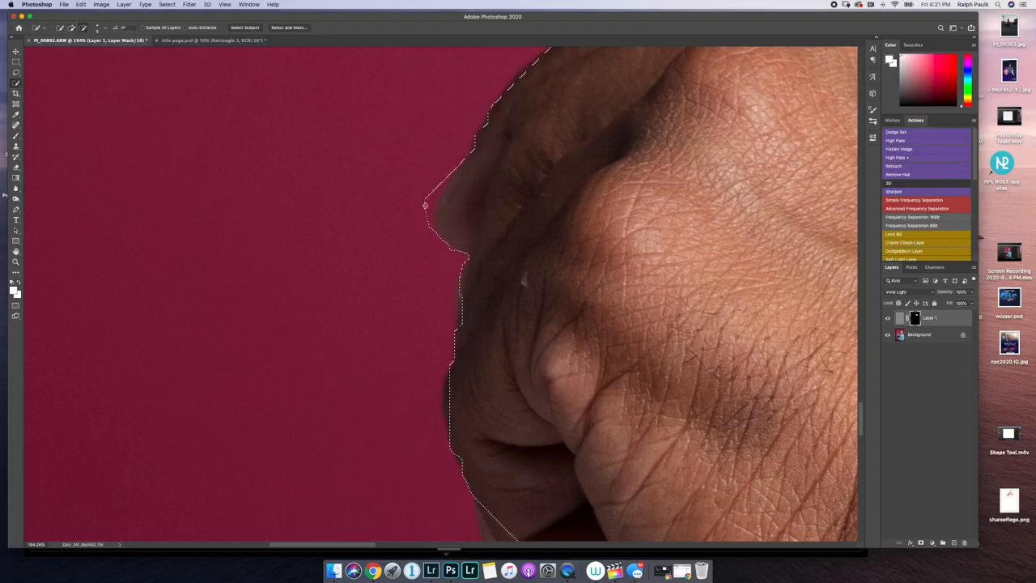
Add the cut-off lower fingers to the selection along the underside of the fist.
scroll(477, 340, "down", 2)
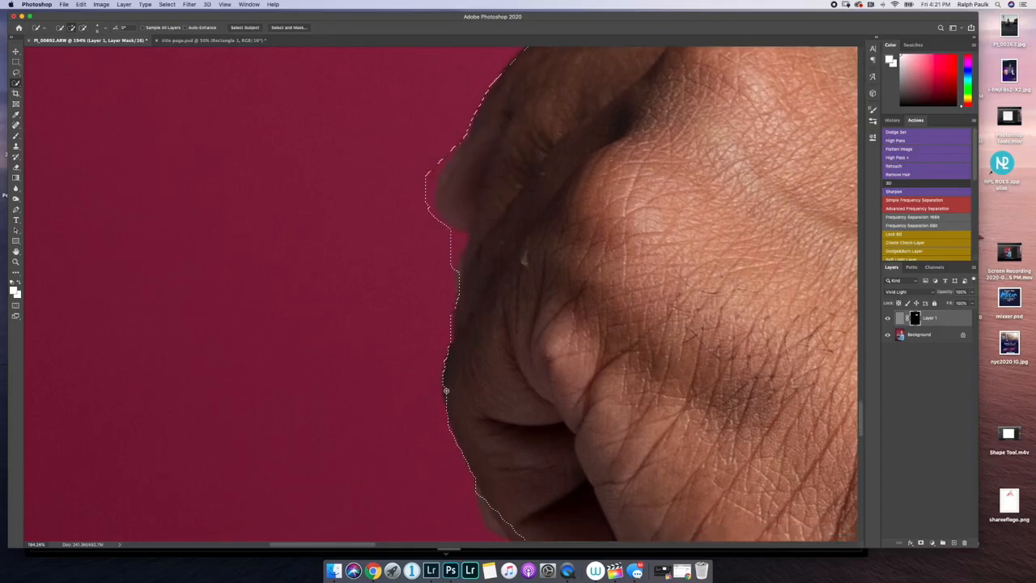
scroll(446, 424, "down", 5)
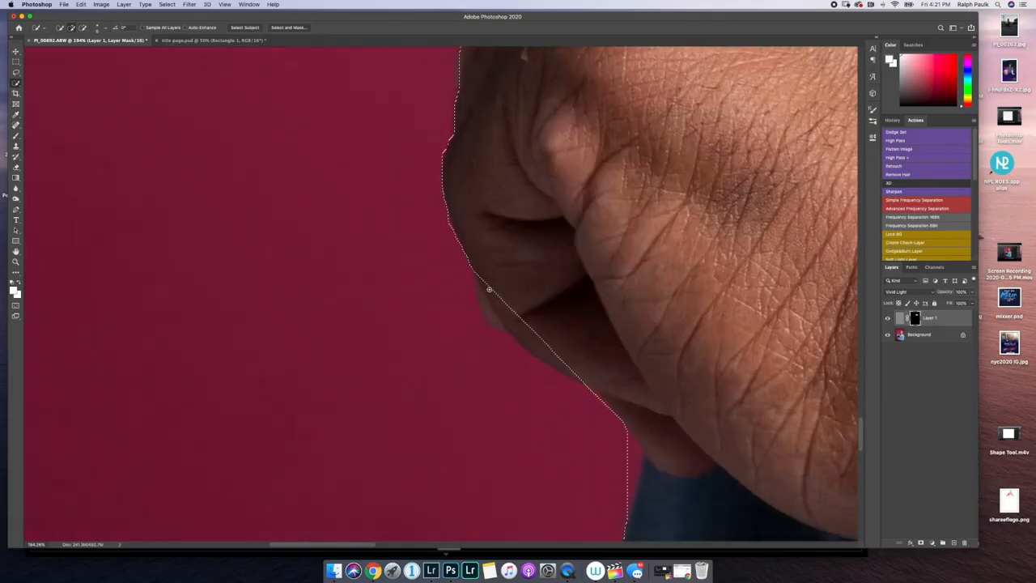
mouse_move(486, 304)
left_mouse_down()
mouse_move(550, 364)
mouse_move(633, 375)
mouse_move(579, 366)
mouse_move(503, 330)
mouse_move(484, 285)
mouse_move(499, 313)
mouse_move(487, 308)
left_mouse_up()
mouse_move(483, 296)
left_mouse_down()
mouse_move(516, 336)
mouse_move(578, 373)
mouse_move(558, 364)
mouse_move(542, 381)
mouse_move(511, 352)
left_mouse_up()
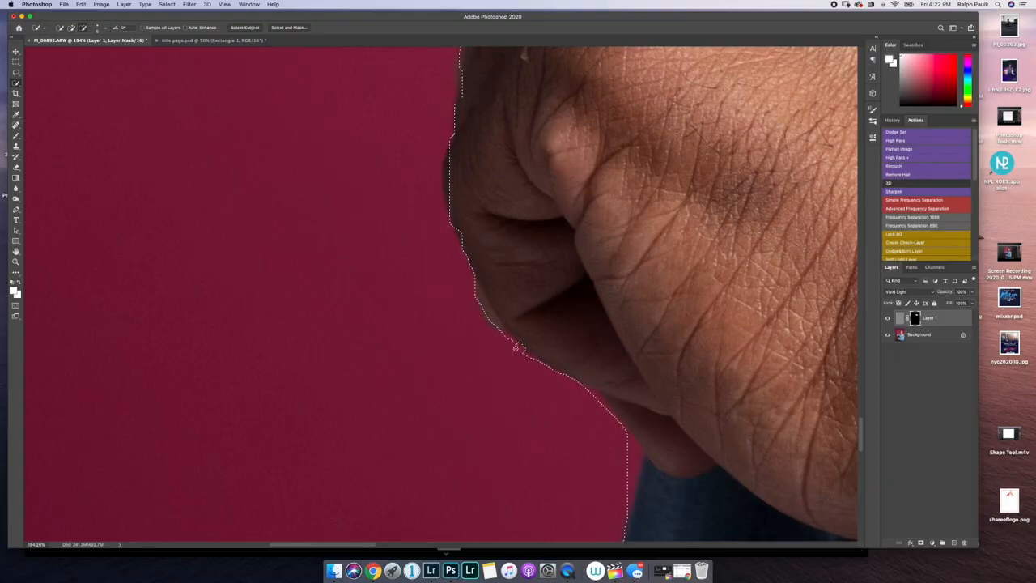
scroll(629, 470, "down", 3)
scroll(629, 470, "down", 3)
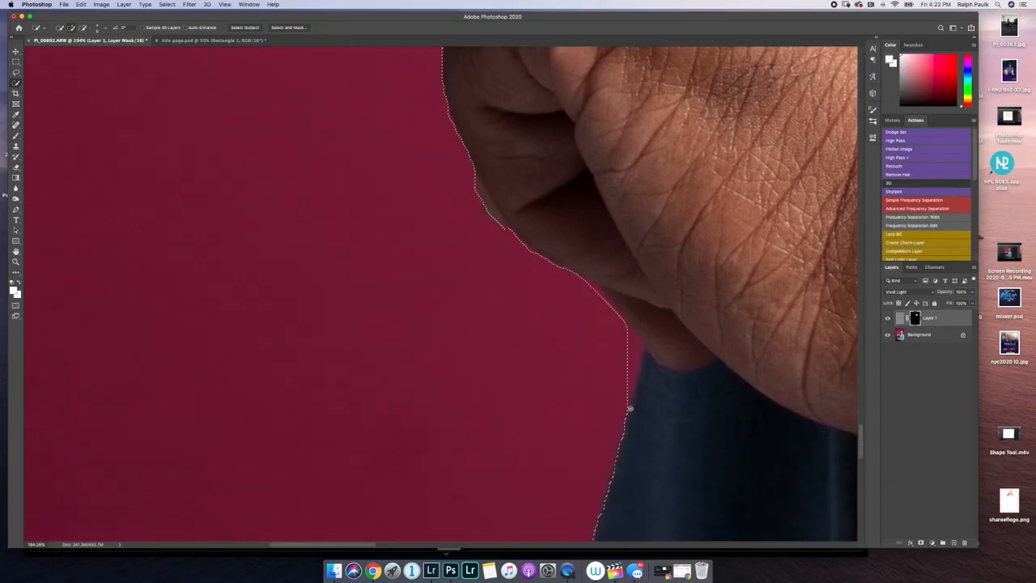
Copy the selected man from the Background layer onto a new layer and hide the Background layer.
scroll(617, 389, "down", 10)
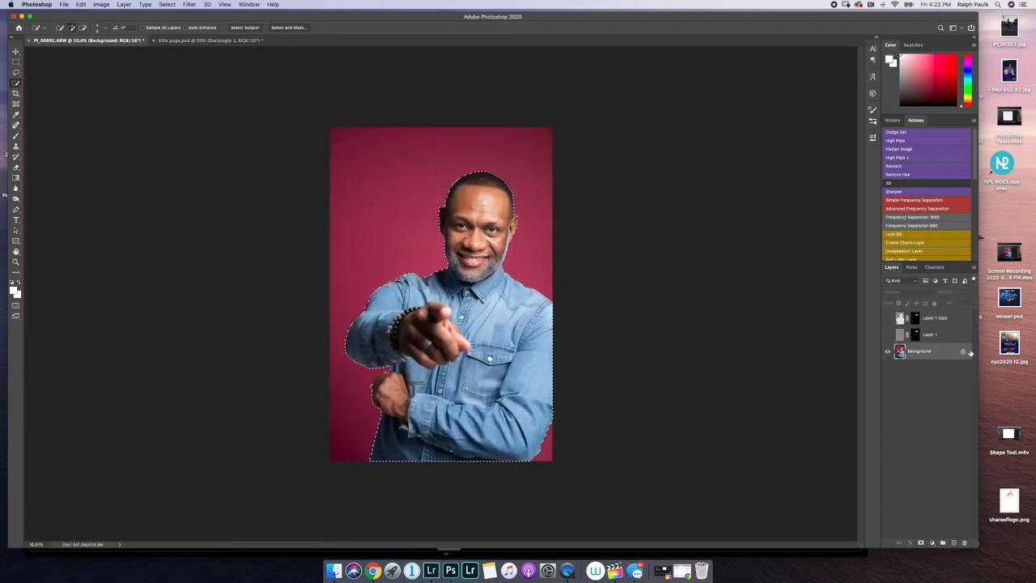
key("super+j")
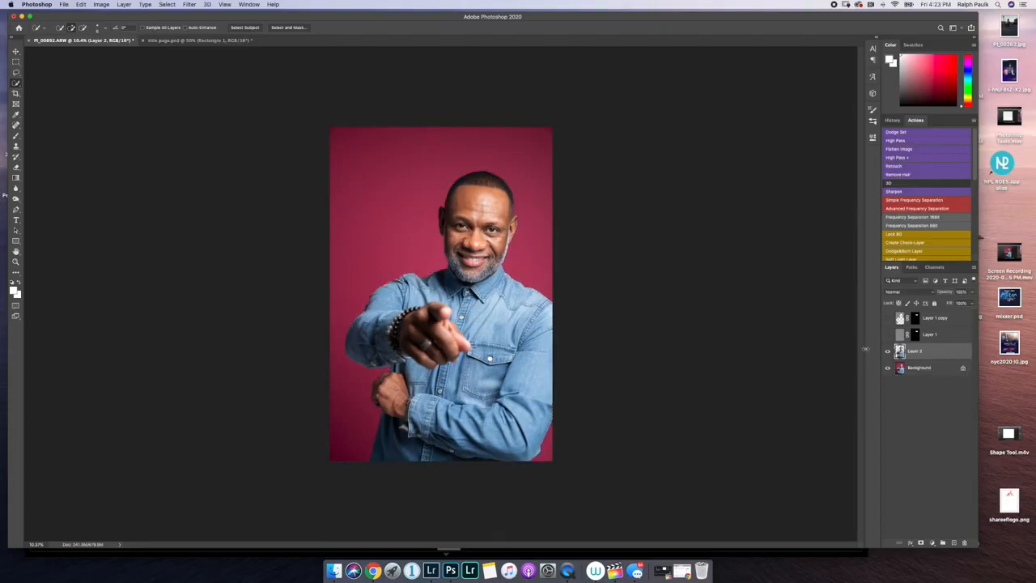
left_click(887, 368)
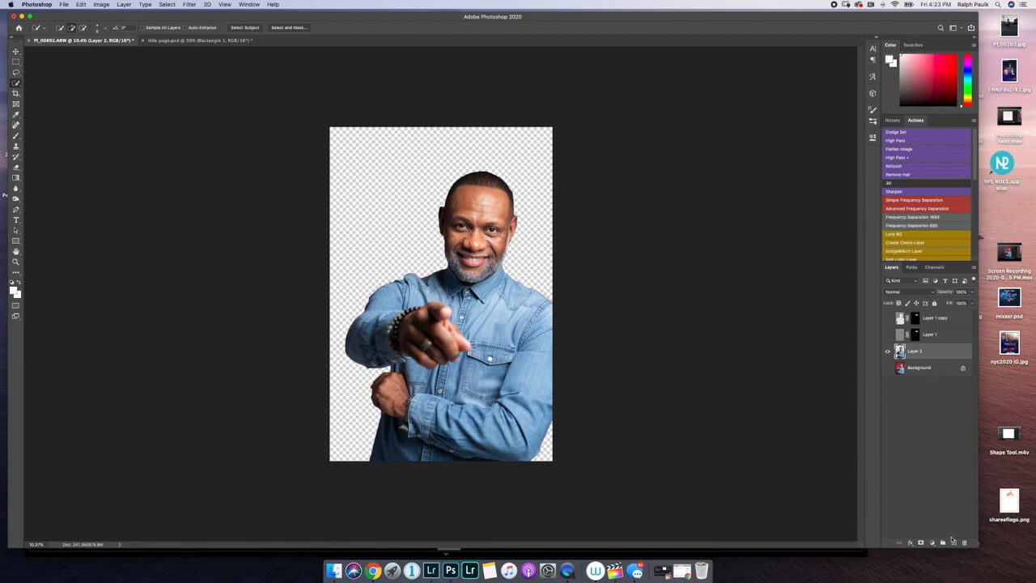
Draw a white rectangle shape covering the whole canvas and place its layer beneath the cut-out man.
left_click(16, 241)
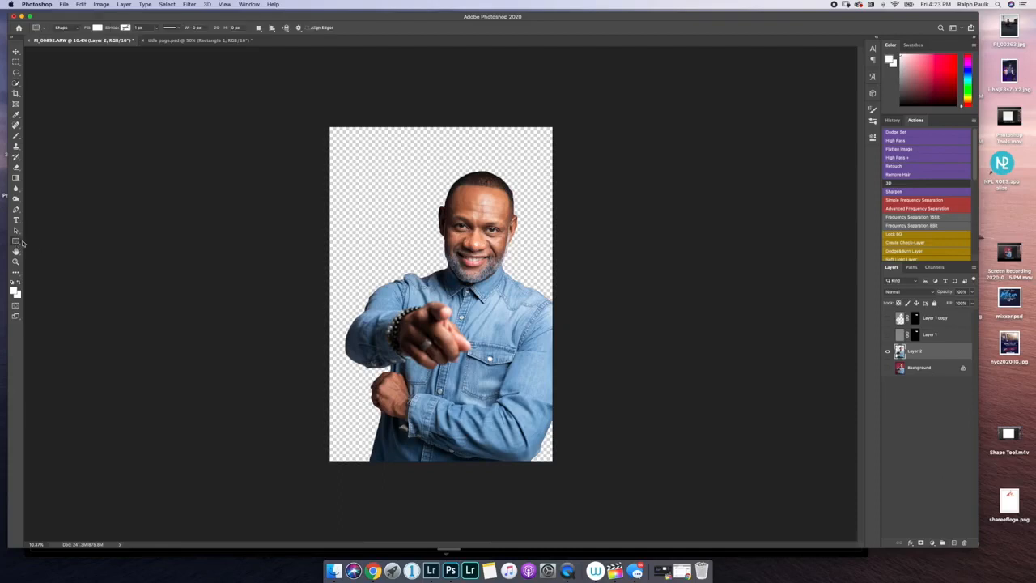
left_click_drag(328, 126, 553, 462)
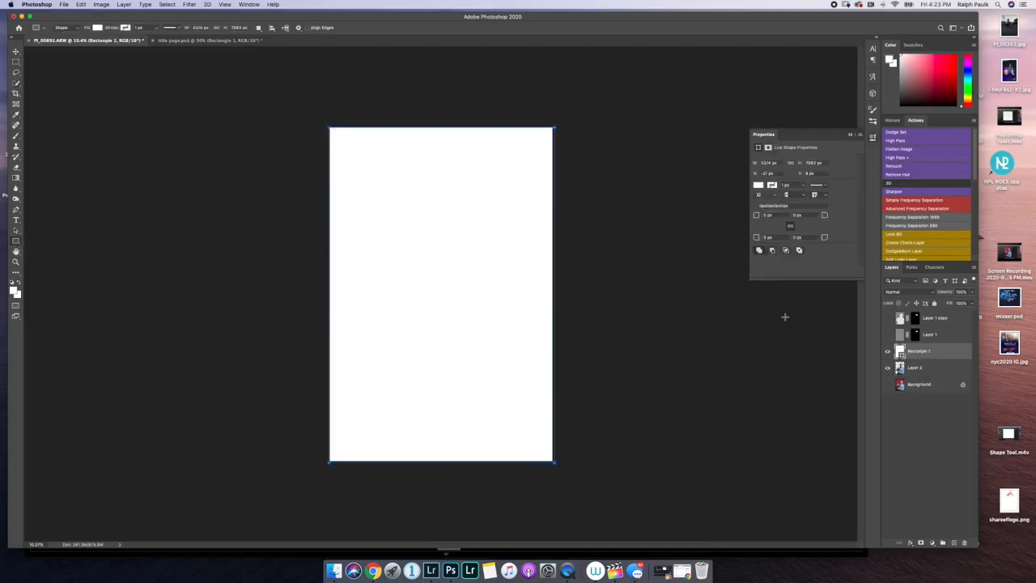
left_click_drag(919, 353, 925, 372)
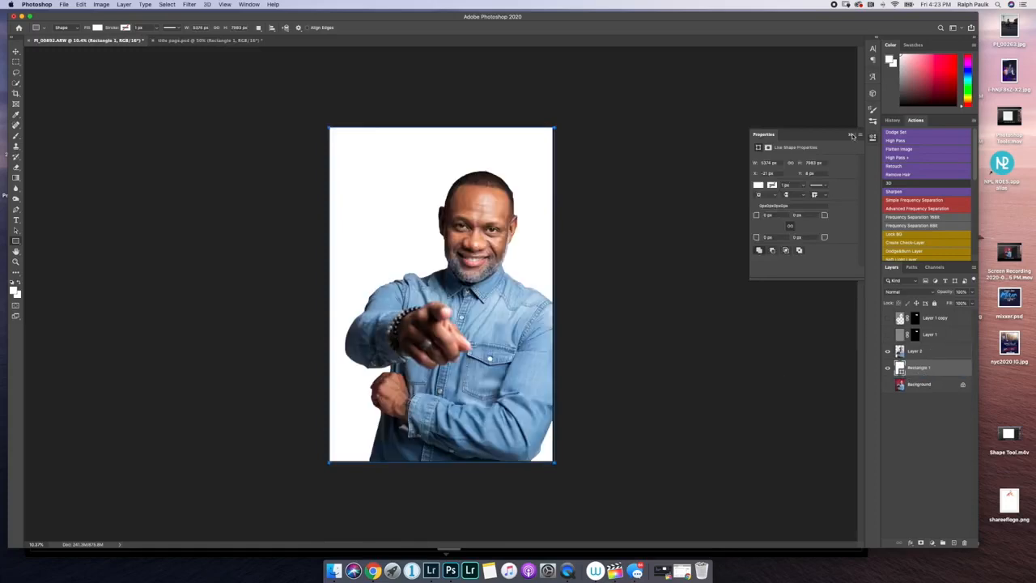
Change the background rectangle's fill to blue from the recently used colors.
left_click(851, 134)
left_click(97, 28)
left_click(118, 70)
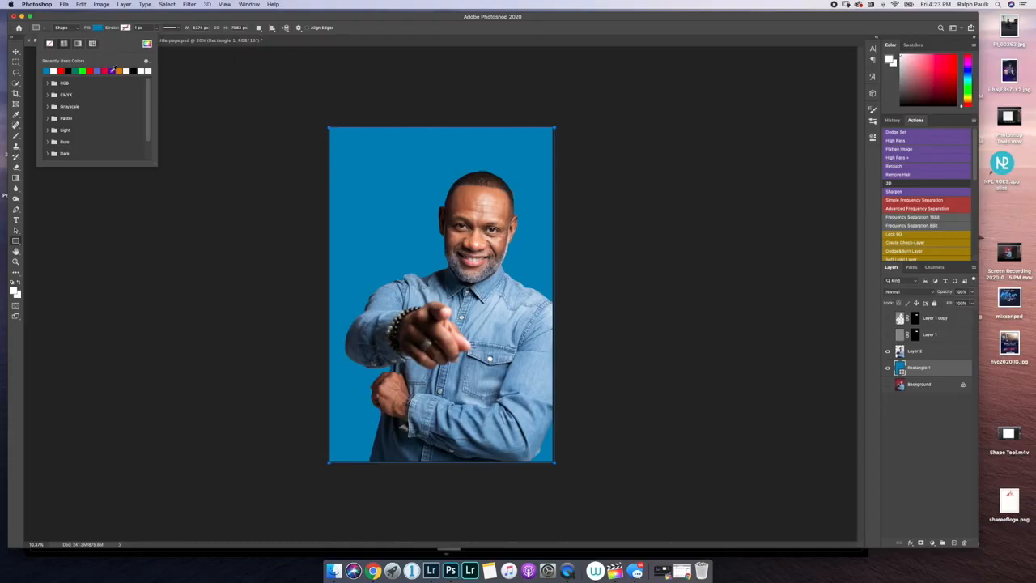
Change the background rectangle's fill to orange from the recently used colors, keeping its layer beneath the cut-out man.
left_click(113, 70)
left_click(121, 71)
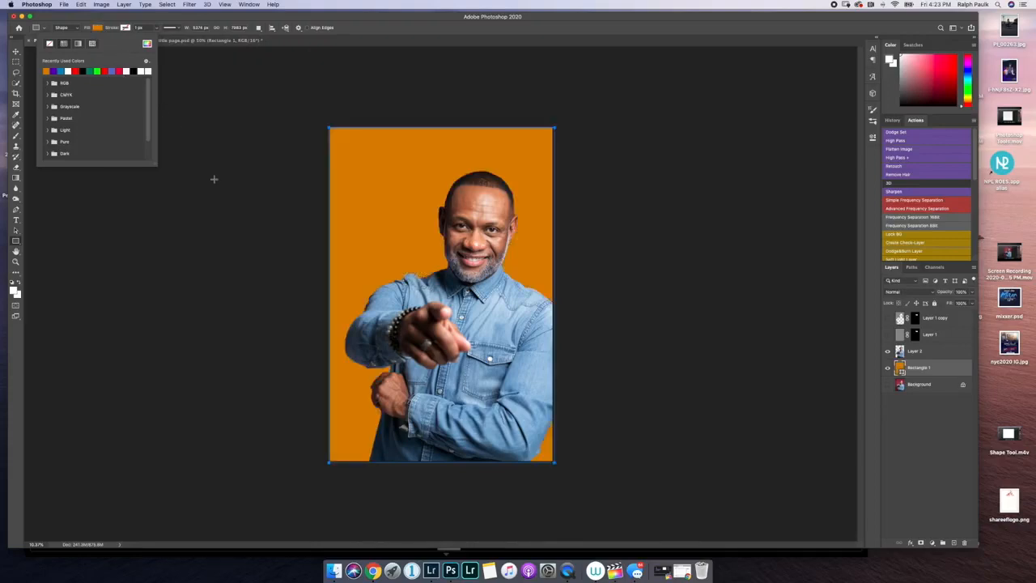
left_click_drag(901, 367, 963, 543)
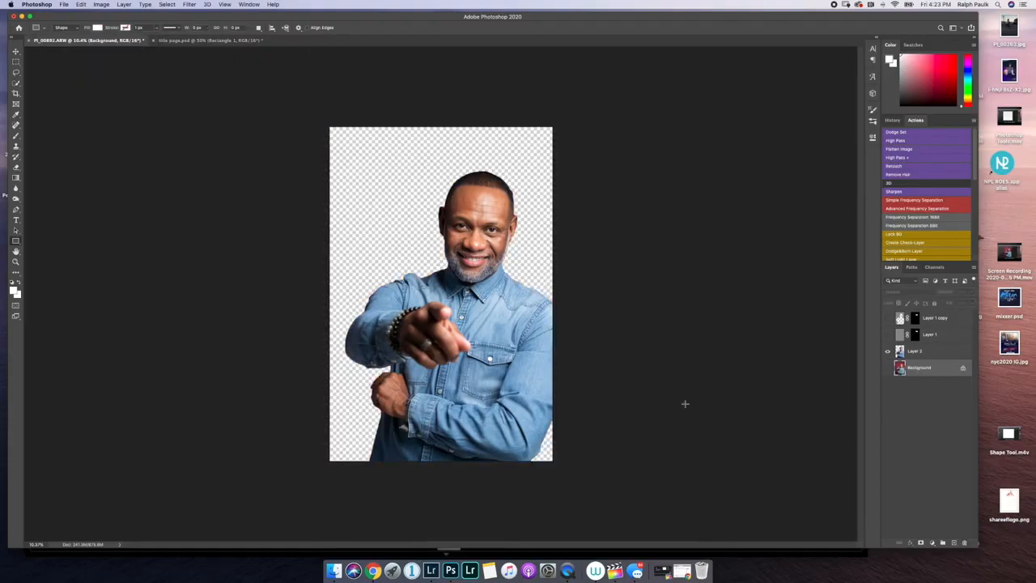
key("super+z")
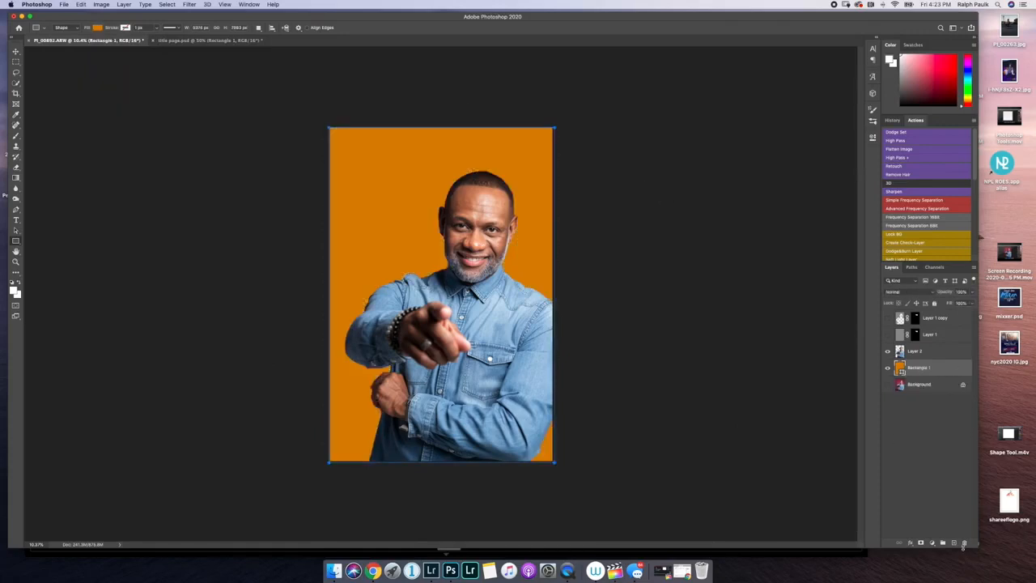
Add a new layer above the orange rectangle and paint a soft white glow behind the man with a very large brush.
left_click(953, 543)
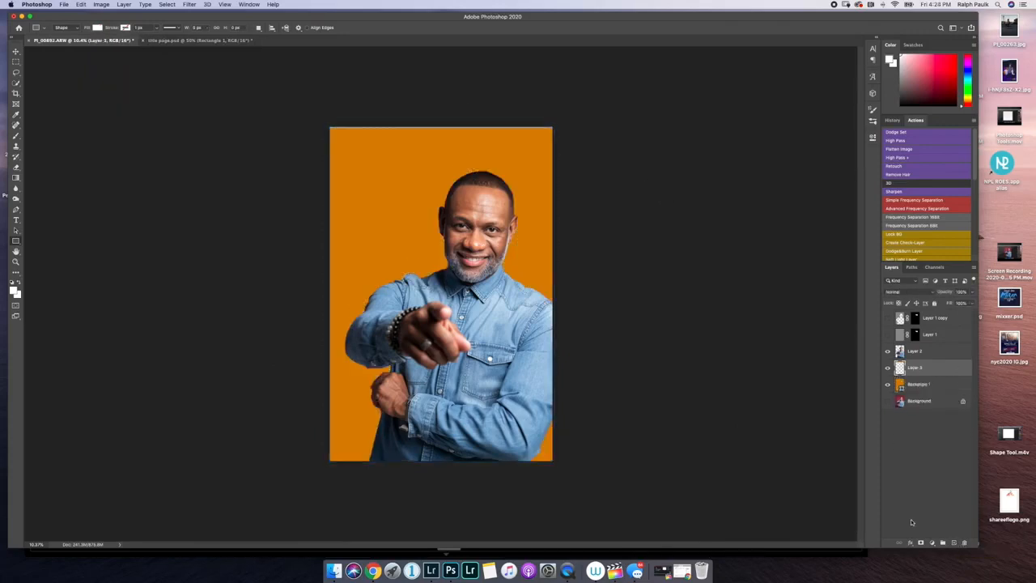
left_click(15, 136)
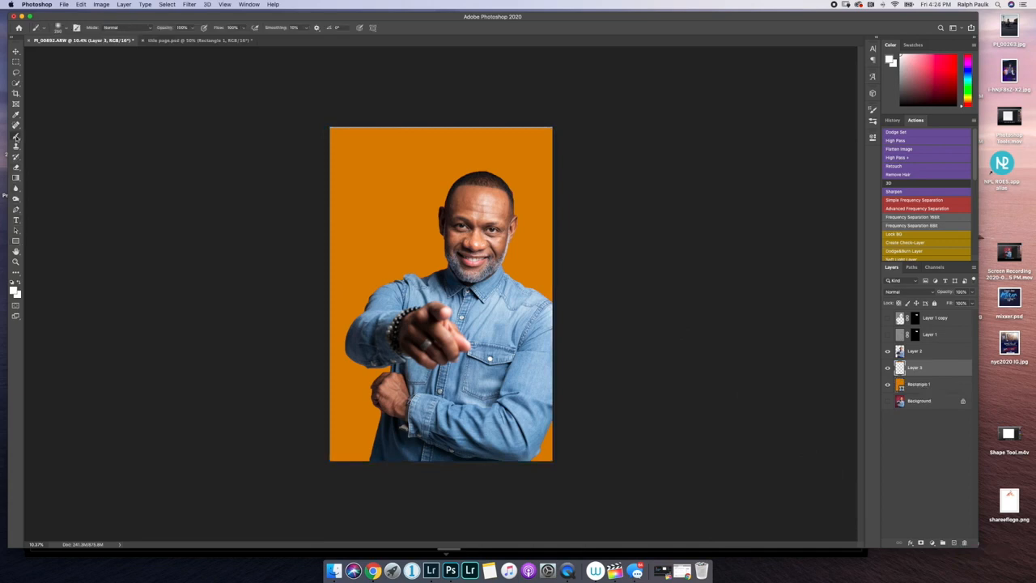
key("bracketright")
key("bracketright")
key("bracketright")
key("bracketright")
key("bracketright")
key("bracketright")
key("bracketright")
key("bracketright")
key("bracketright")
key("bracketright")
key("bracketright")
key("bracketright")
key("bracketright")
key("bracketright")
key("bracketright")
key("bracketright")
key("bracketright")
key("bracketright")
key("bracketright")
key("bracketright")
key("bracketright")
key("bracketright")
key("bracketright")
key("bracketright")
key("bracketright")
key("bracketright")
key("bracketright")
key("bracketright")
key("bracketright")
key("bracketright")
key("bracketright")
key("bracketright")
key("bracketright")
key("bracketright")
key("bracketright")
key("bracketright")
key("bracketright")
key("bracketright")
key("bracketright")
key("bracketright")
left_click(463, 309)
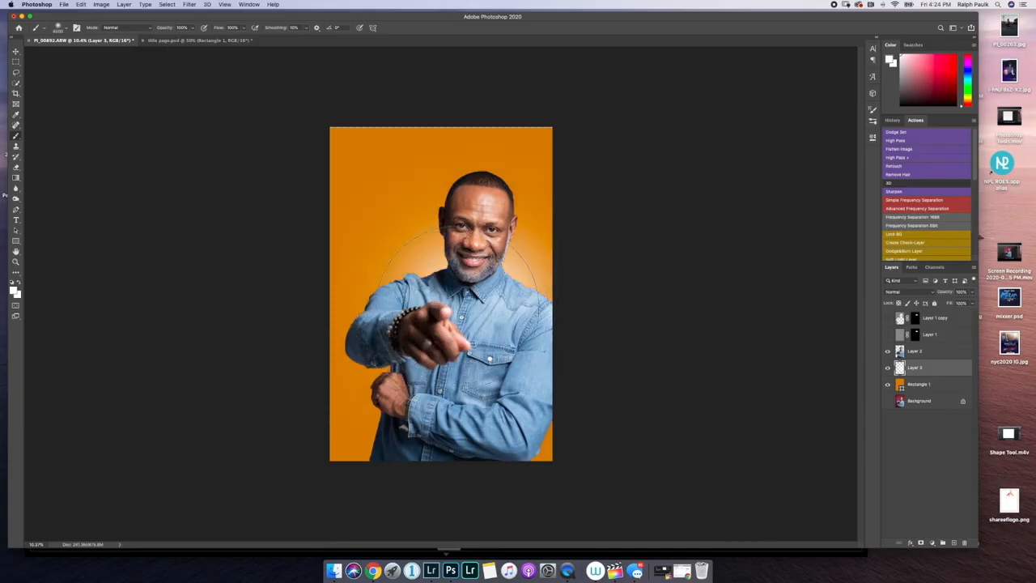
left_click(442, 314)
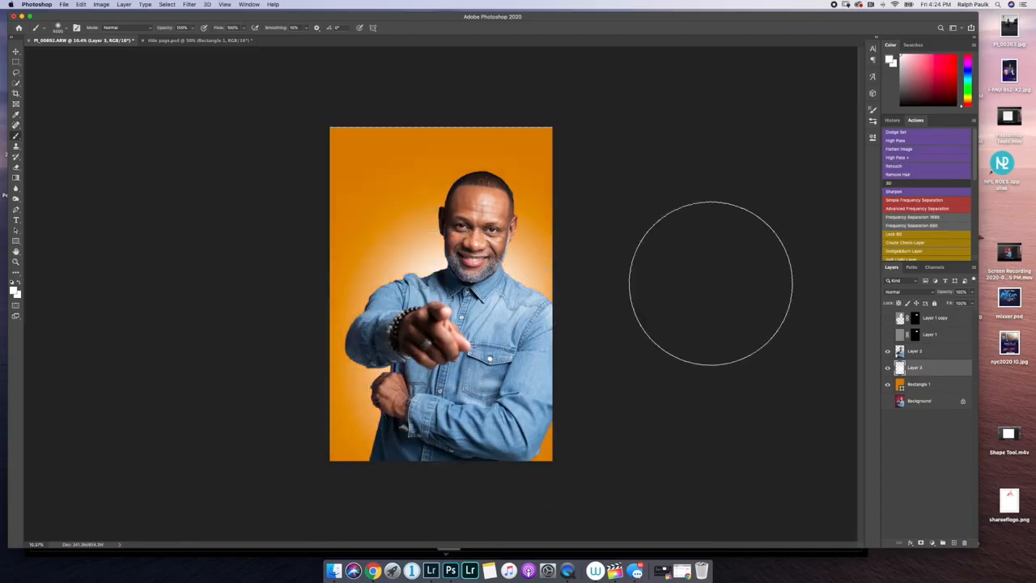
Lower the opacity of the white glow layer so the glow behind the man becomes subtler.
left_click(972, 292)
left_click_drag(972, 304, 952, 304)
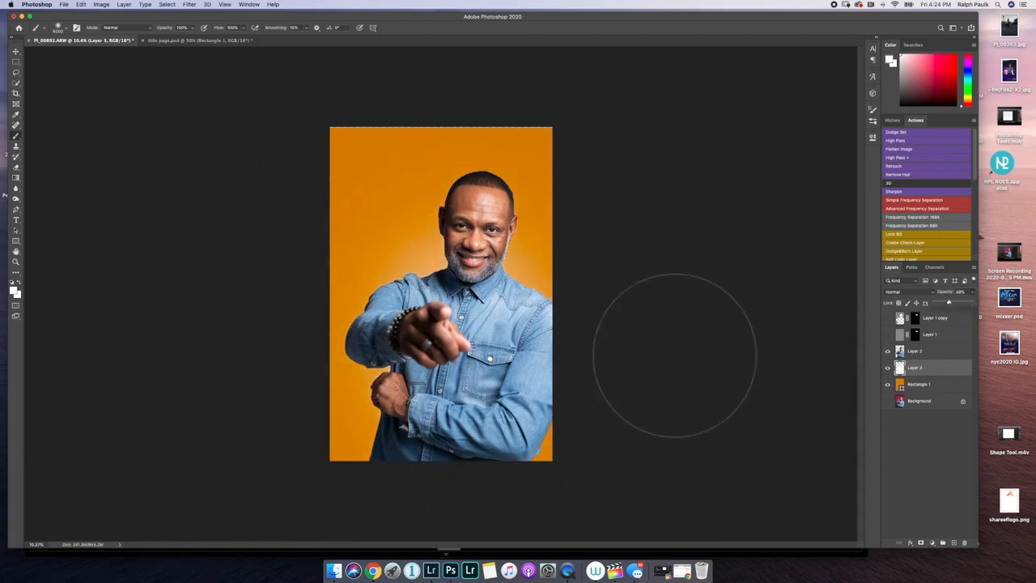
left_click(954, 390)
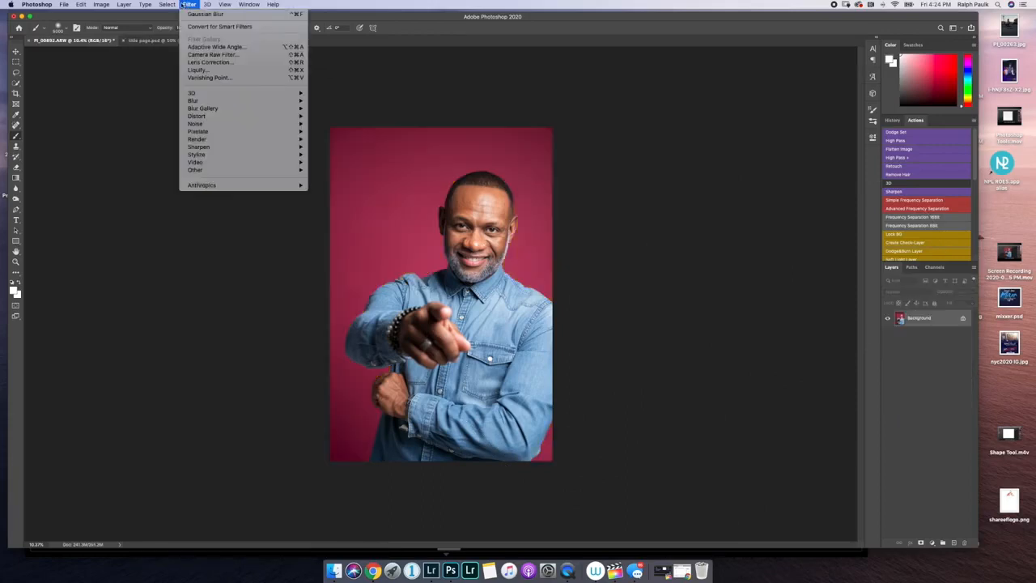
mouse_move(169, 5)
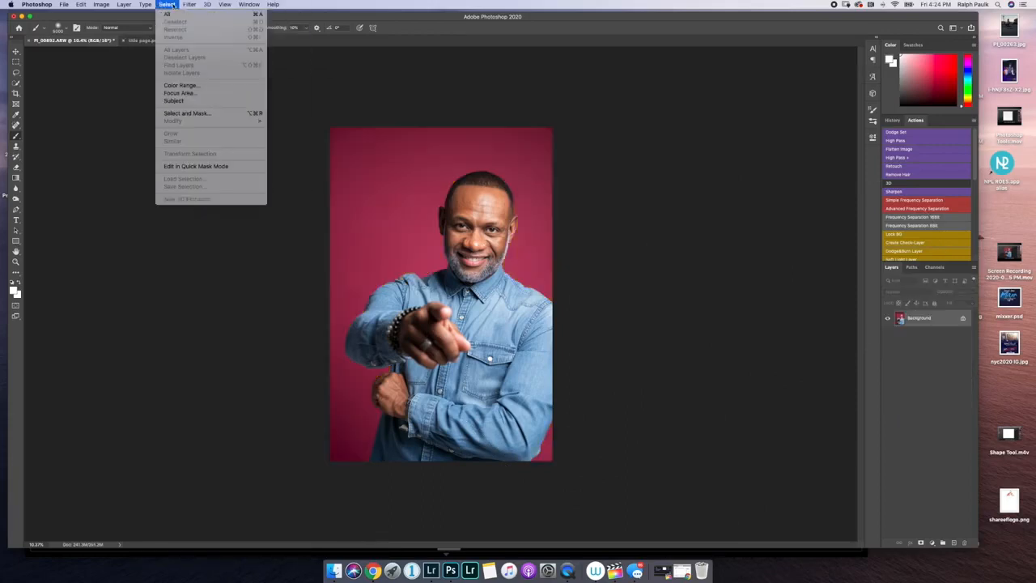
left_click(733, 162)
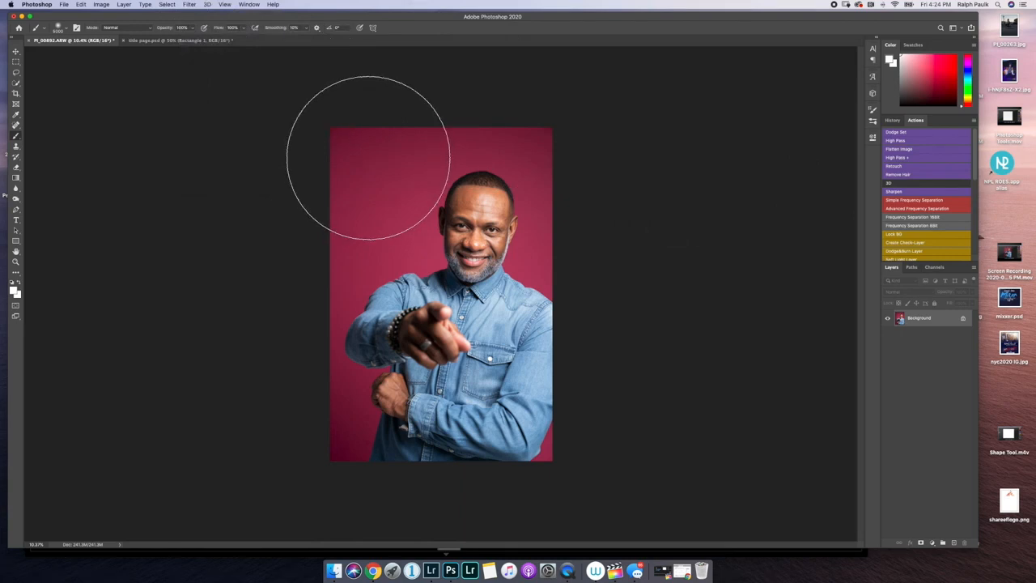
key("bracketleft")
key("bracketleft")
key("bracketleft")
key("bracketleft")
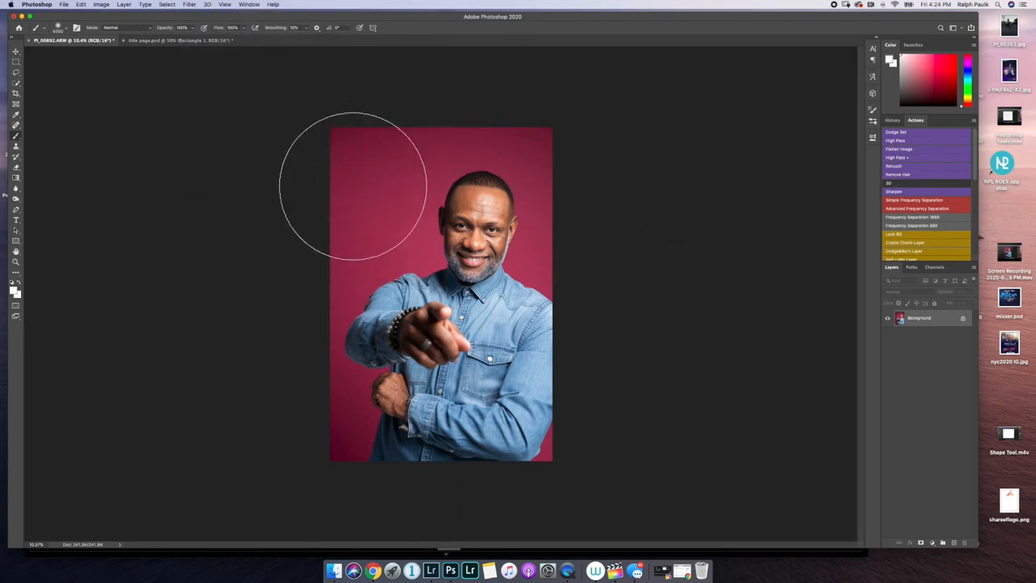
key("bracketleft")
key("bracketleft")
key("bracketleft")
key("bracketleft")
key("bracketleft")
key("bracketleft")
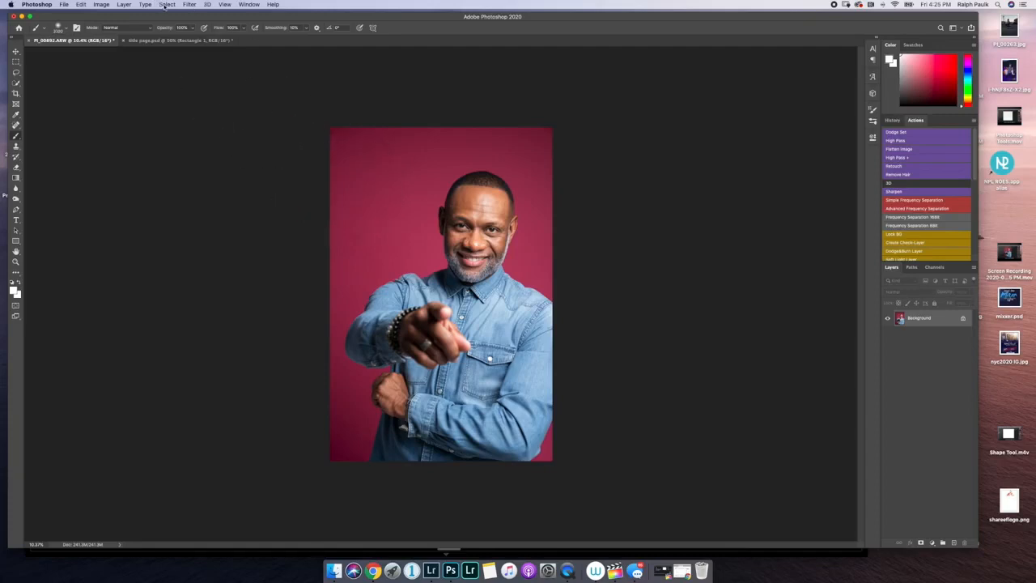
Select the man with Color Range by sampling the magenta backdrop at fuzziness 70 and inverting the selection.
left_click(166, 5)
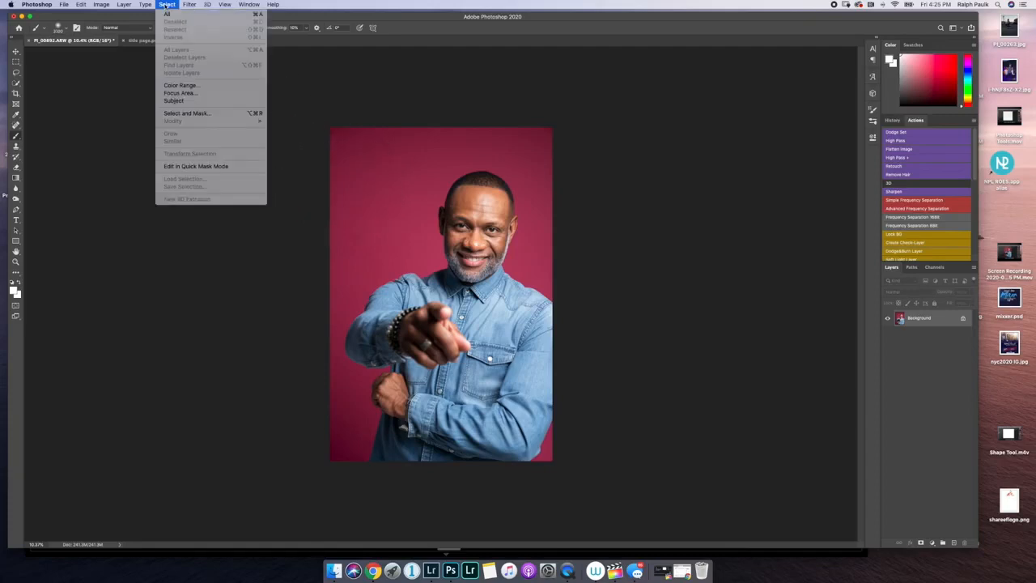
left_click(177, 84)
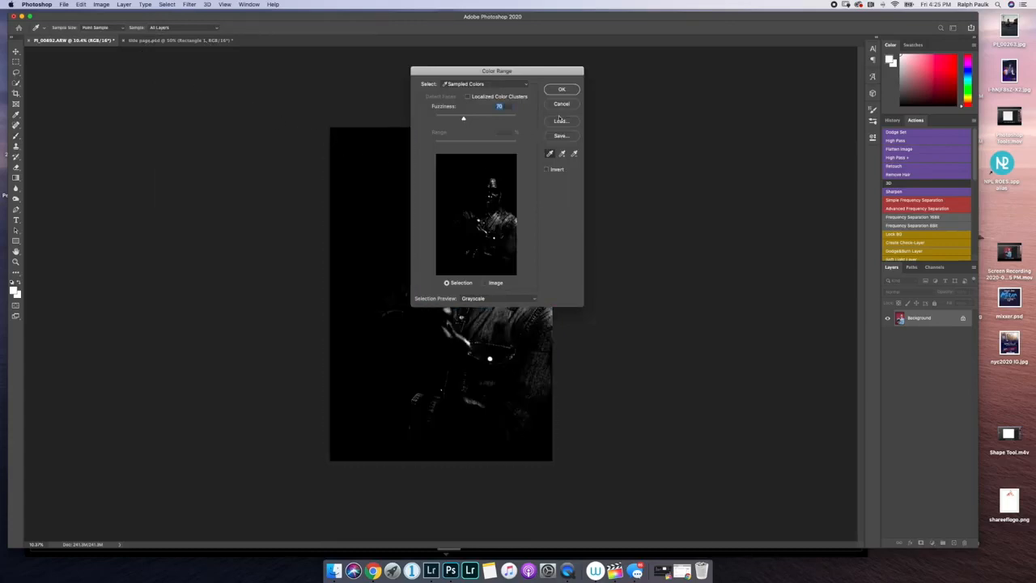
left_click_drag(526, 78, 622, 75)
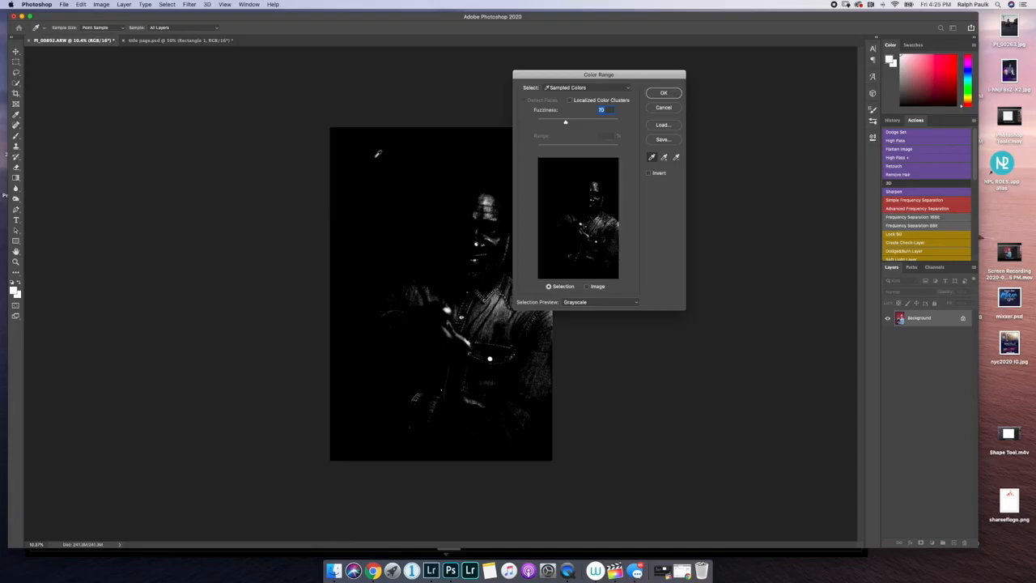
left_click(377, 153)
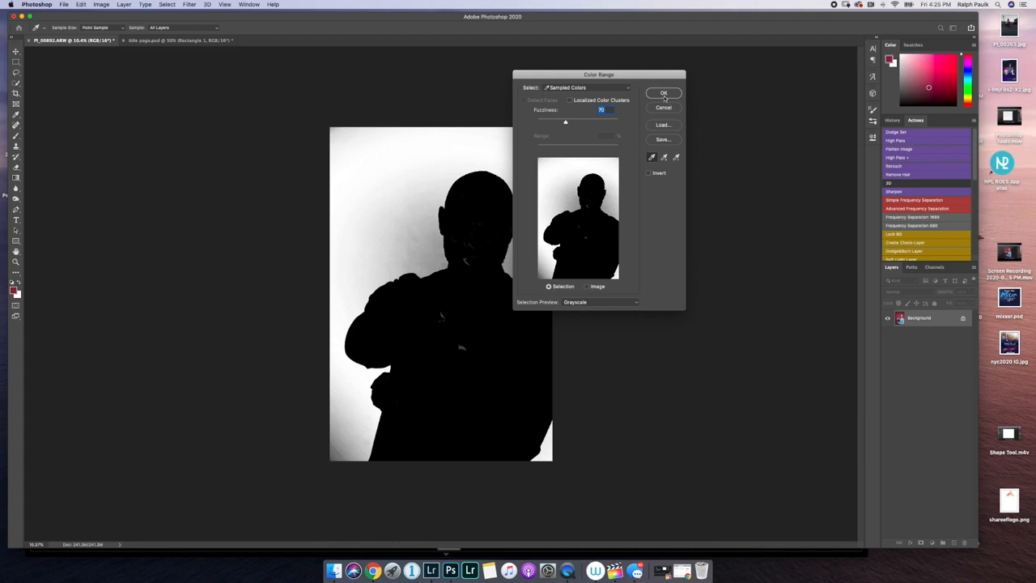
left_click(648, 174)
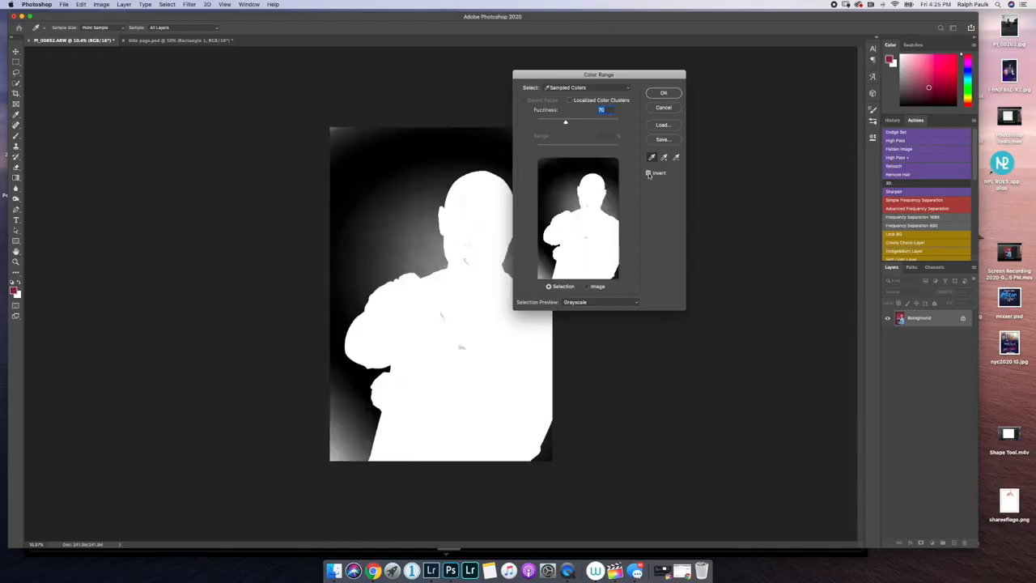
left_click(663, 93)
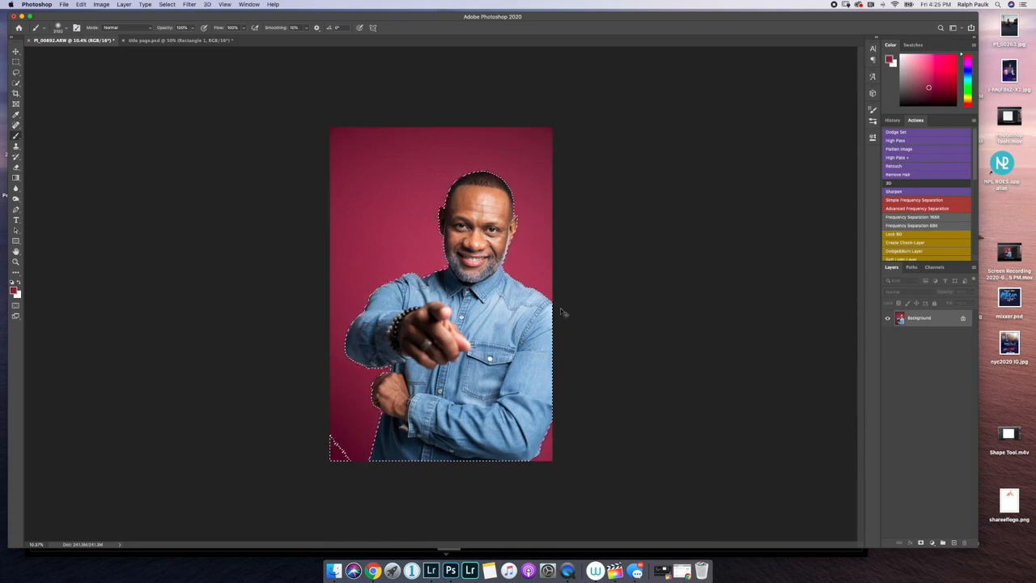
Copy the Color Range selection of the man onto a new layer and hide the Background layer.
key("super+j")
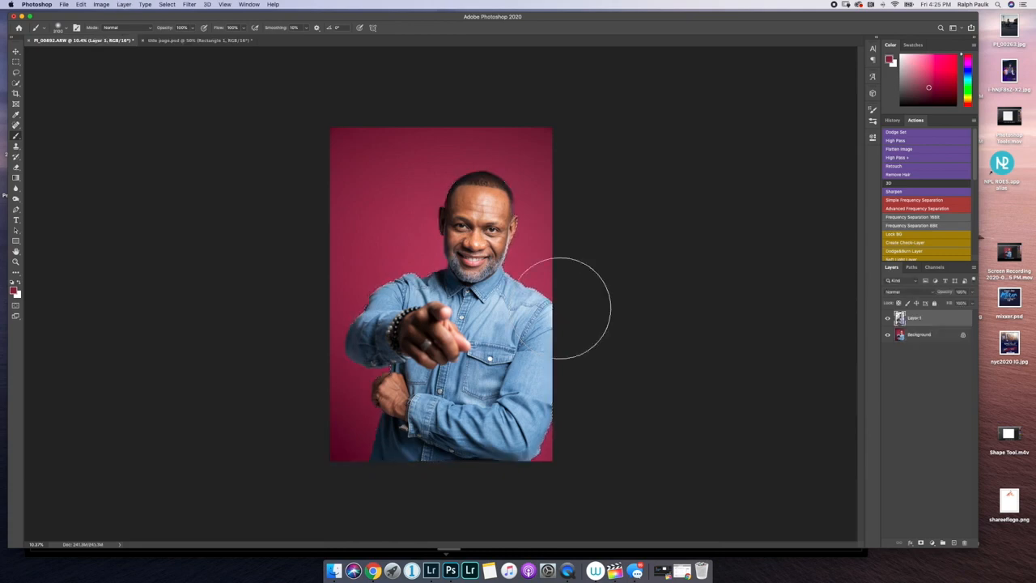
left_click(888, 335)
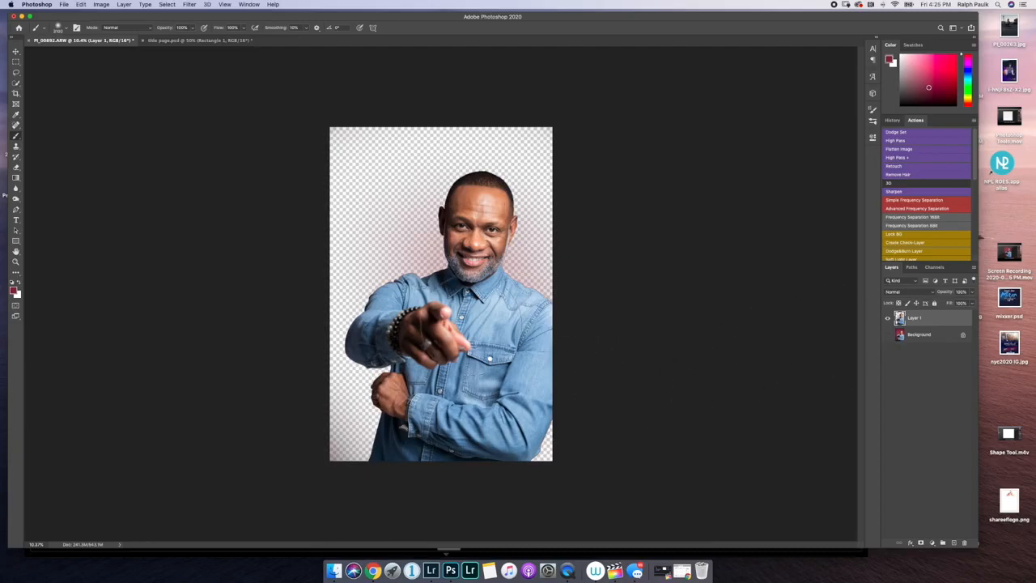
scroll(441, 259, "up", 3)
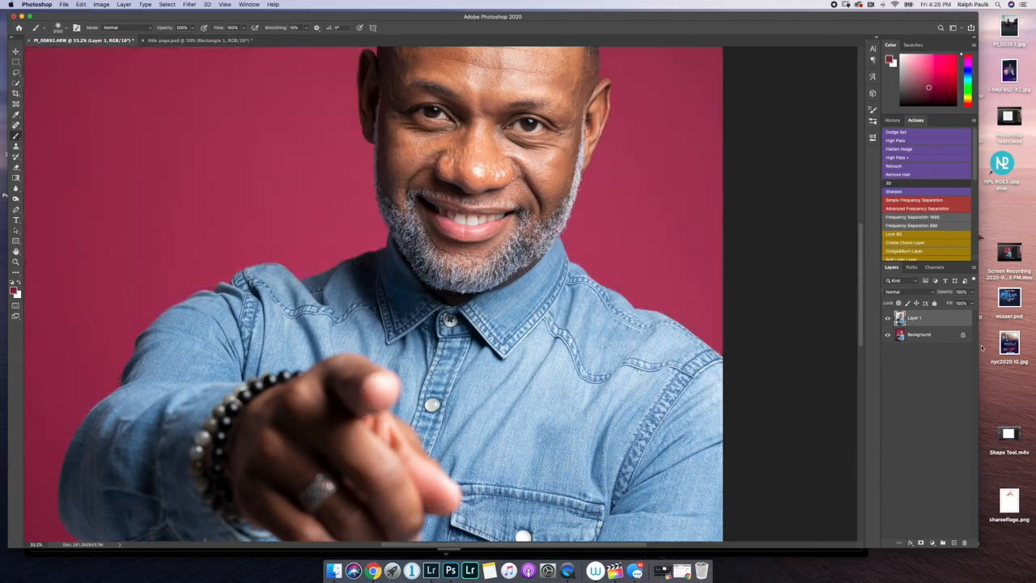
Make another inverted Color Range selection from Layer 1, raising the fuzziness to 84 and resampling the backdrop beside the man's head.
left_click(189, 4)
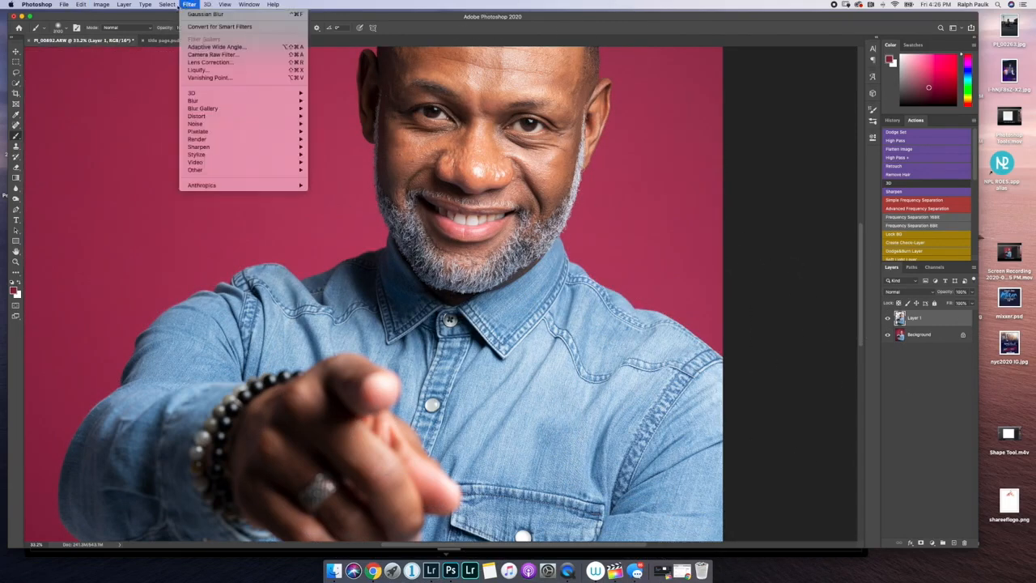
mouse_move(167, 5)
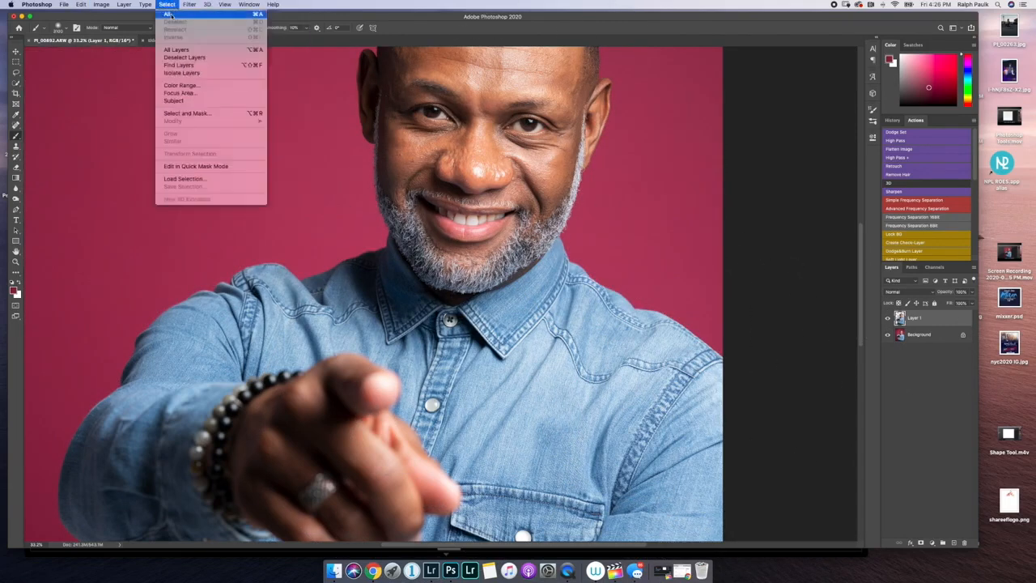
left_click(183, 86)
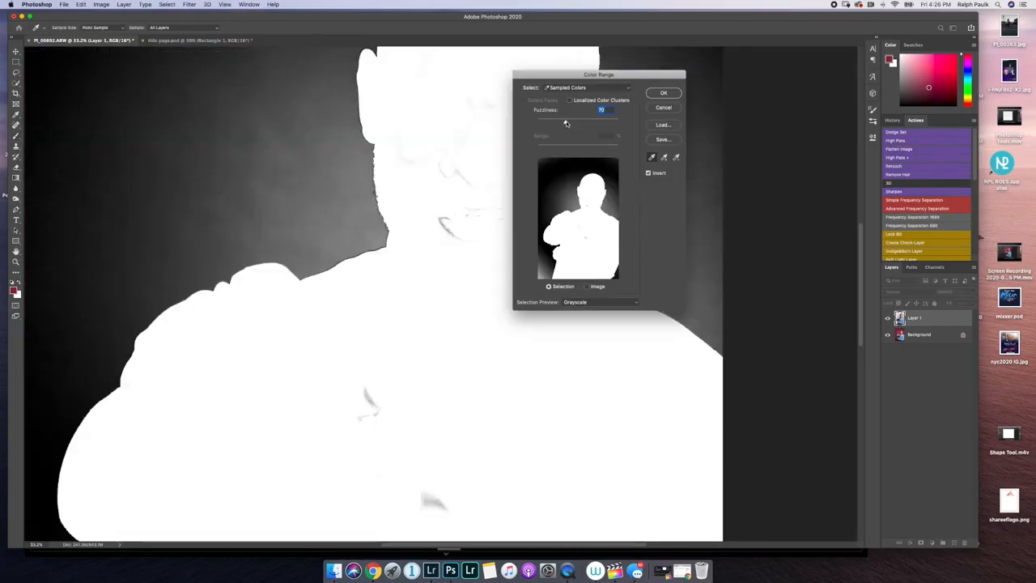
mouse_move(566, 124)
left_mouse_down()
mouse_move(601, 124)
mouse_move(579, 124)
left_mouse_up()
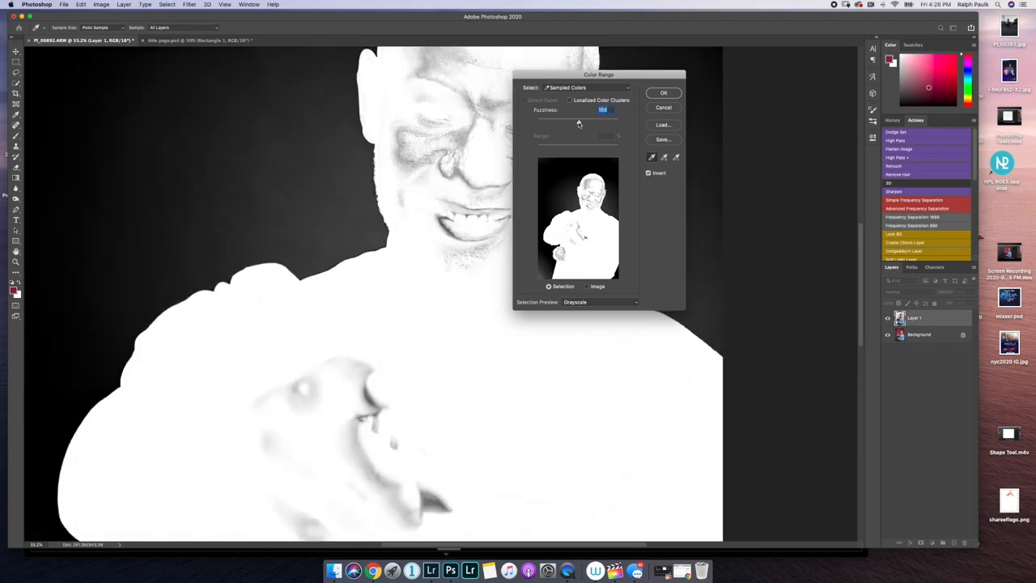
left_click_drag(578, 123, 573, 124)
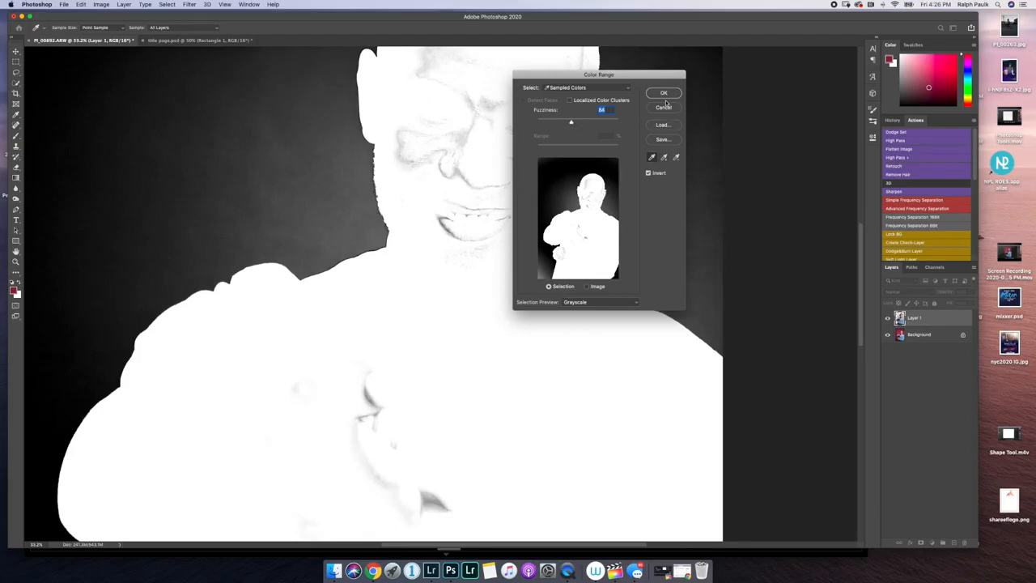
left_click(190, 102)
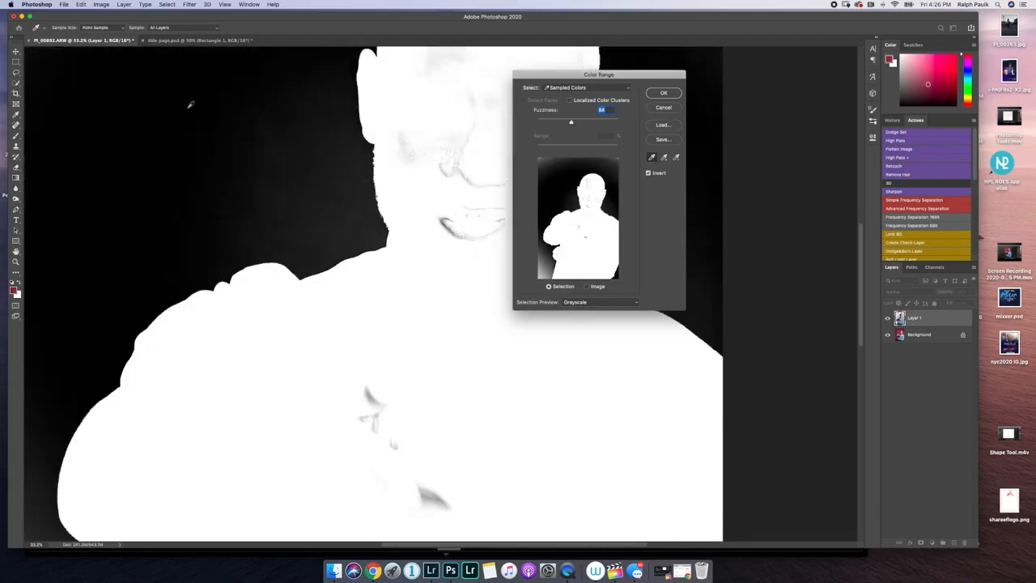
left_click(661, 93)
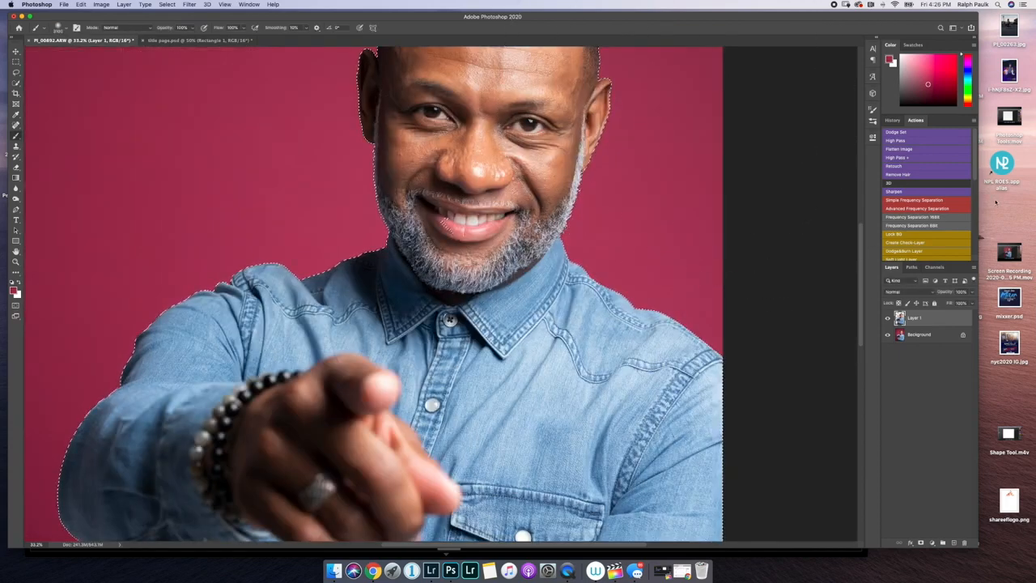
Copy the refined selection onto a new layer and hide Layer 1 and the Background layer.
key("super+j")
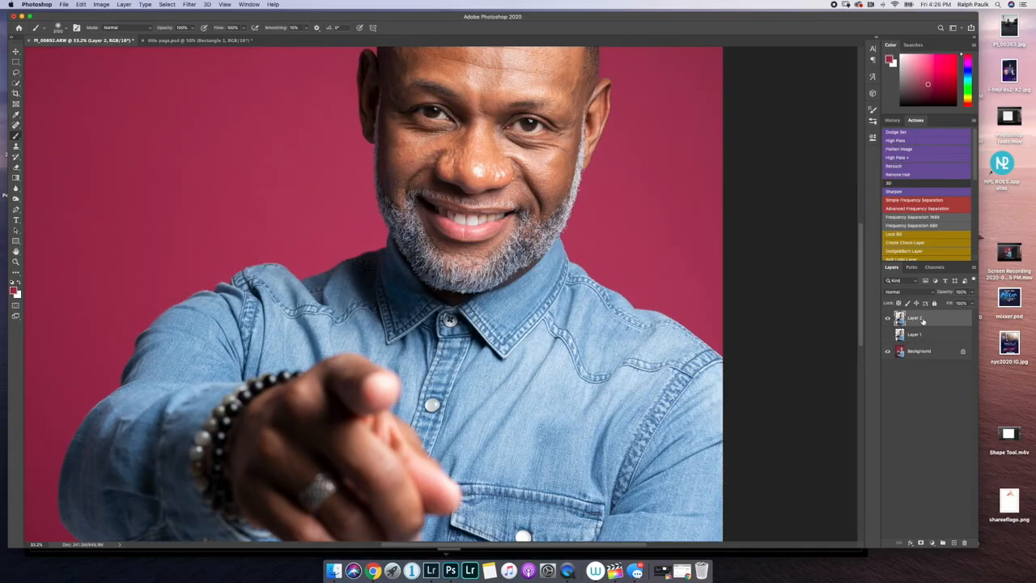
left_click(887, 350)
Examine the new cut-out around the head, shoulders and pointing fingers, both up close and as a whole.
scroll(671, 369, "down", 5)
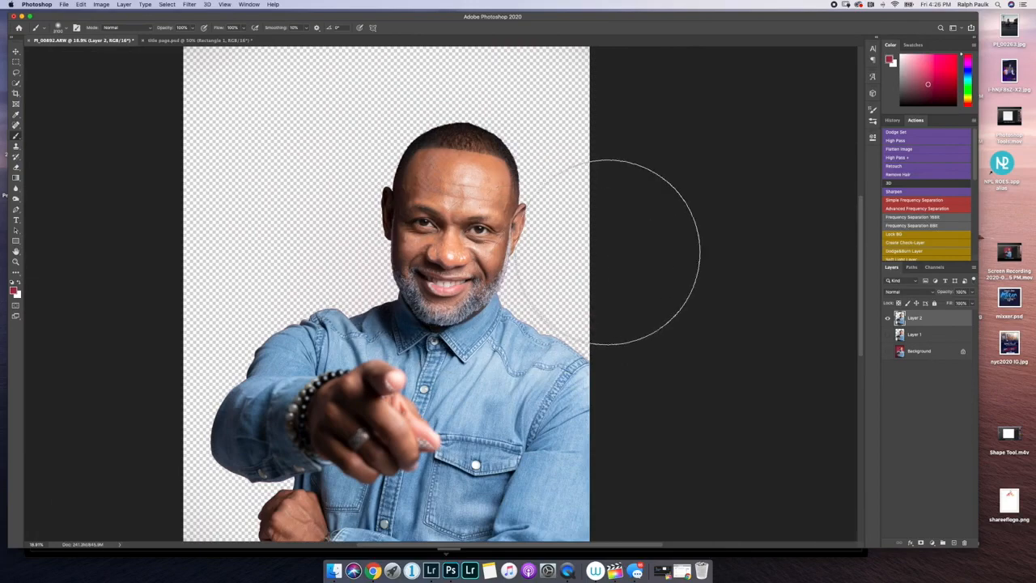
scroll(402, 215, "down", 5)
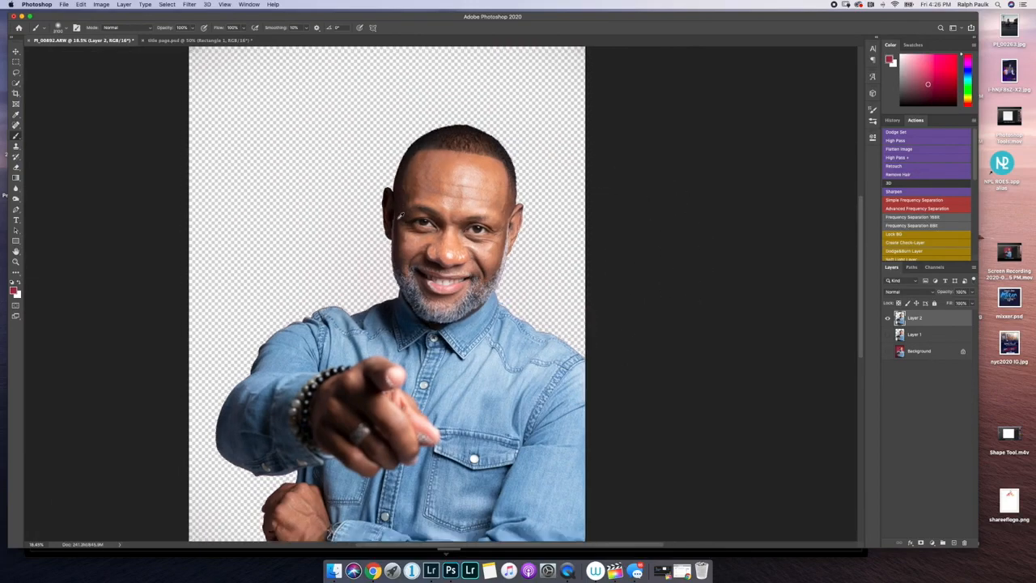
scroll(485, 310, "up", 8)
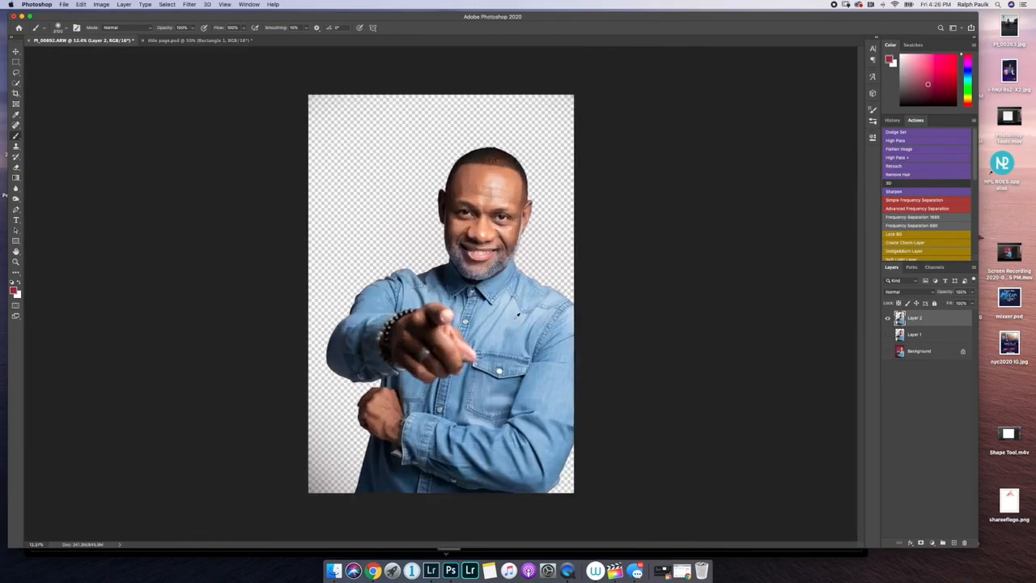
scroll(289, 324, "down", 3)
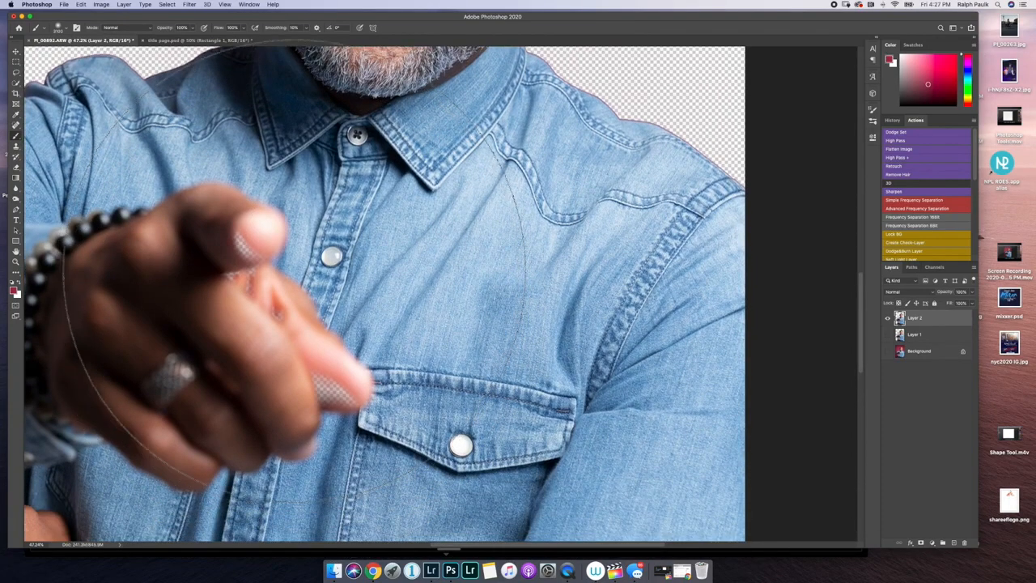
key("p")
key("super+0")
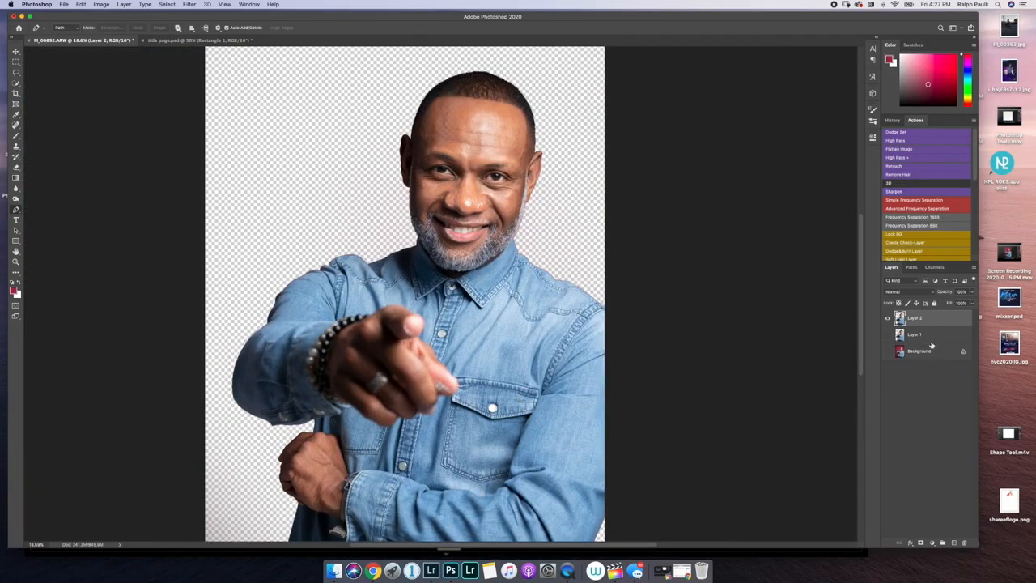
Show Layer 1 beneath the newer cut-out layer with the Background layer hidden, and check the combined result.
key("super+z")
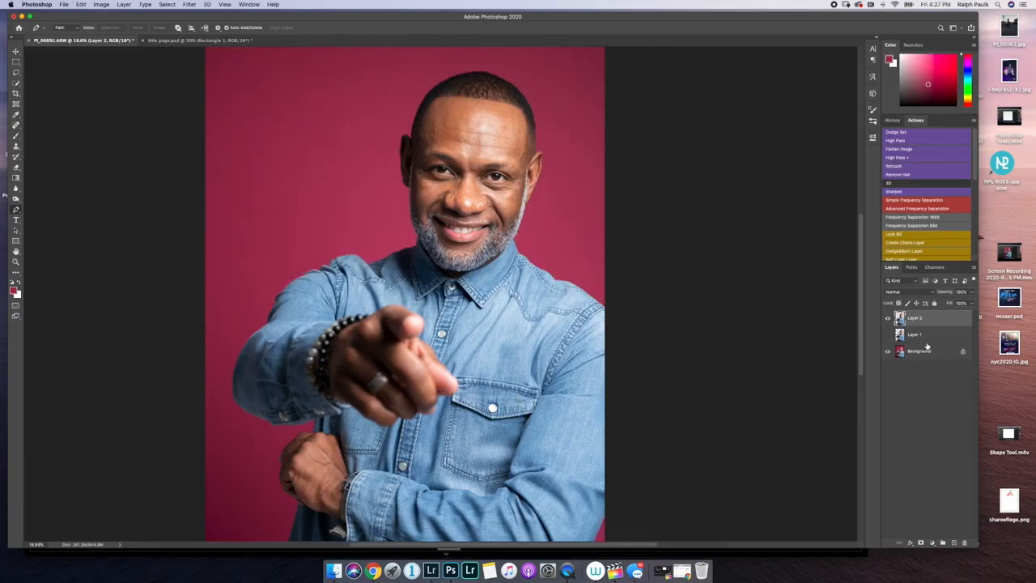
left_click(887, 351)
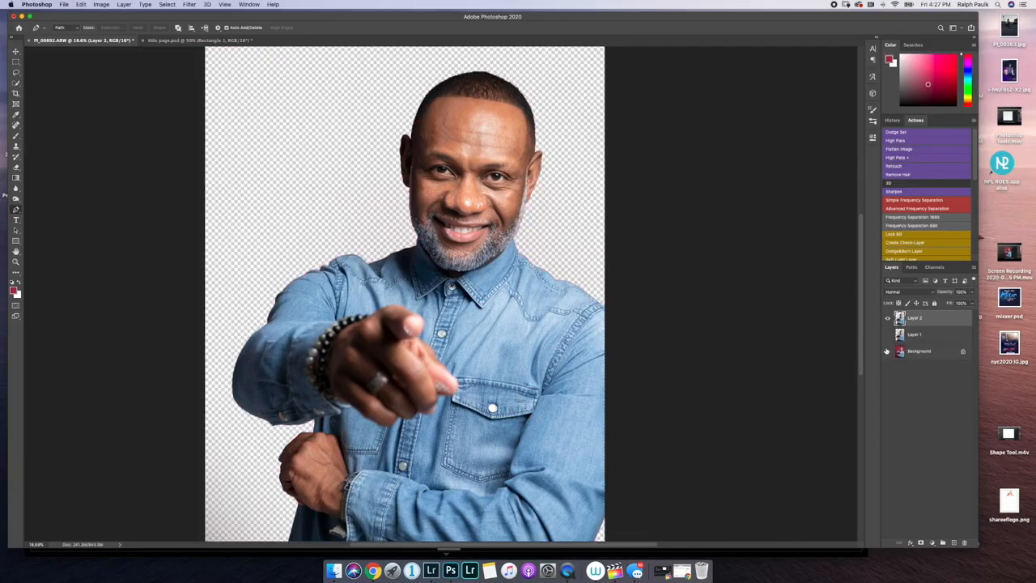
left_click(887, 352)
left_click(887, 351)
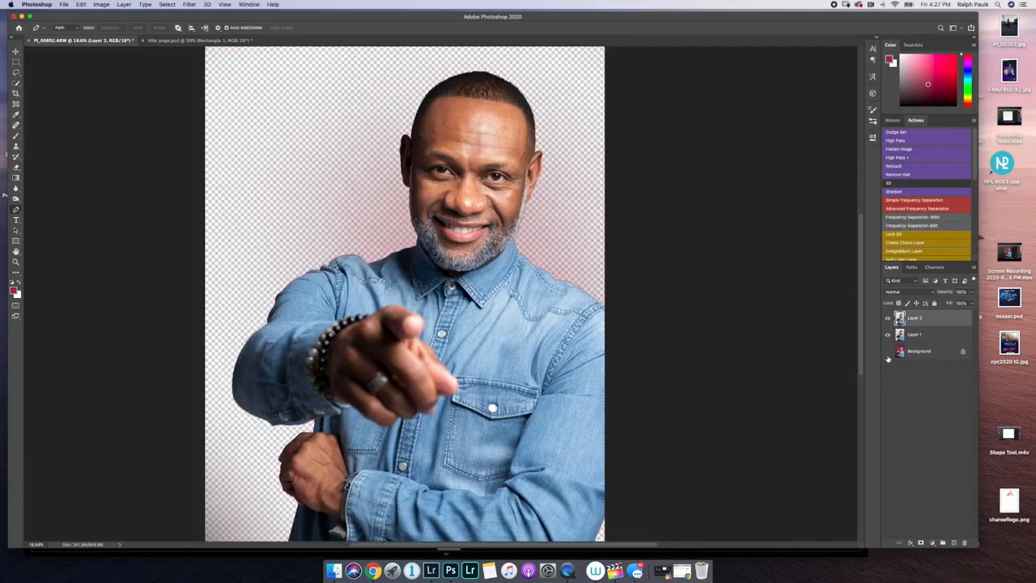
scroll(536, 228, "up", 2)
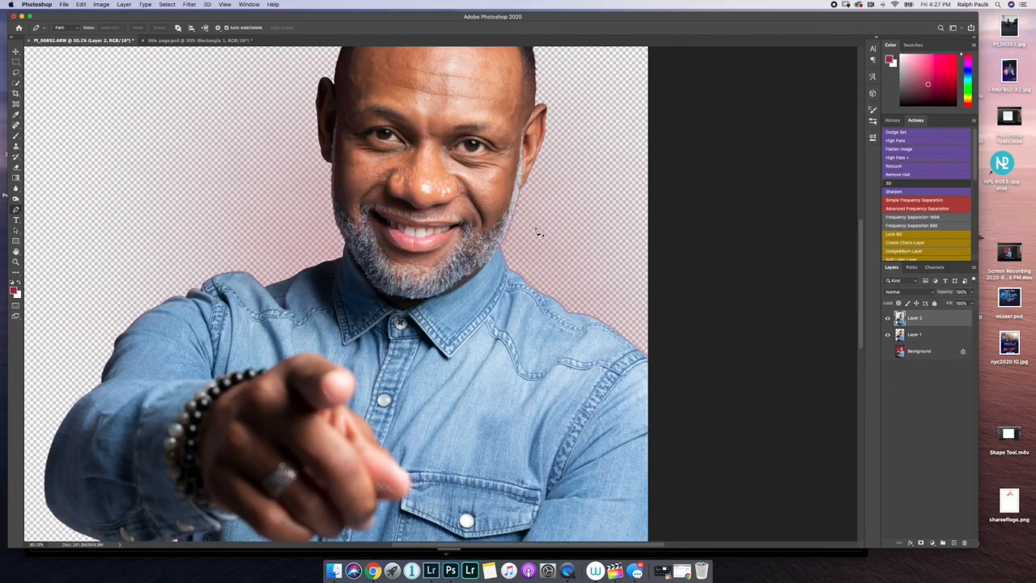
scroll(538, 233, "down", 3)
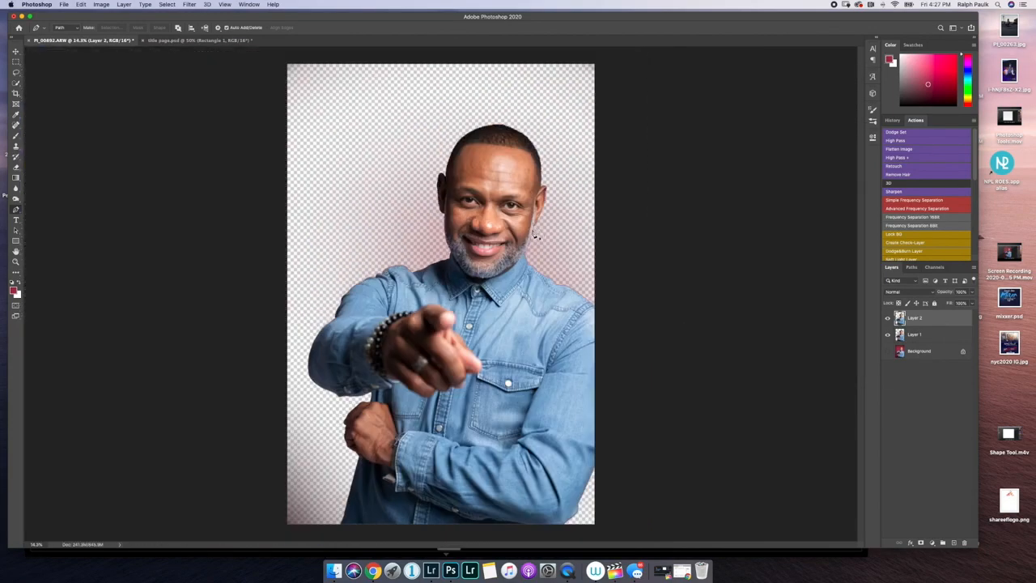